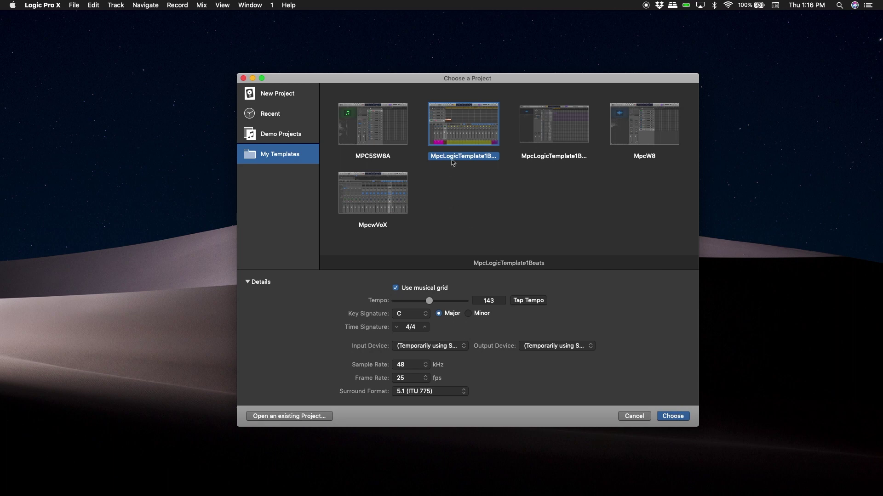
# Create the project from the MPC template, select the Mpc channel strip and open its MPC plugin
pyautogui.click(674, 417)
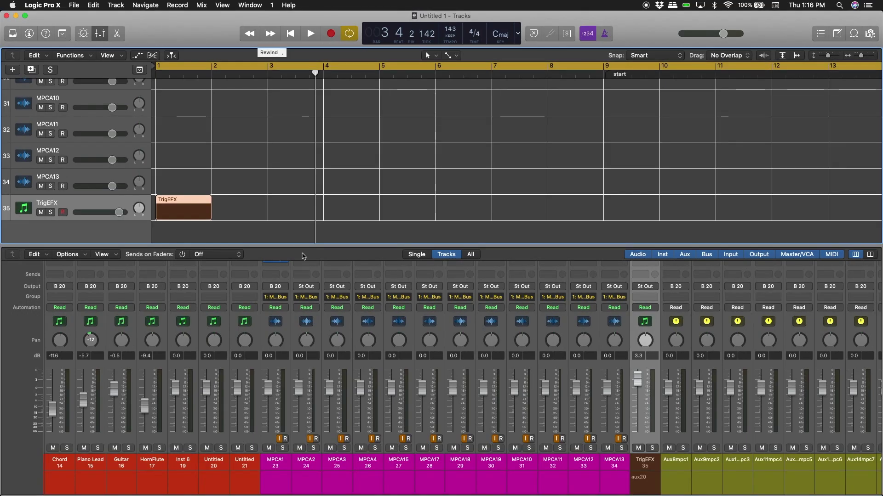
pyautogui.hscroll(-20, 296, 387)
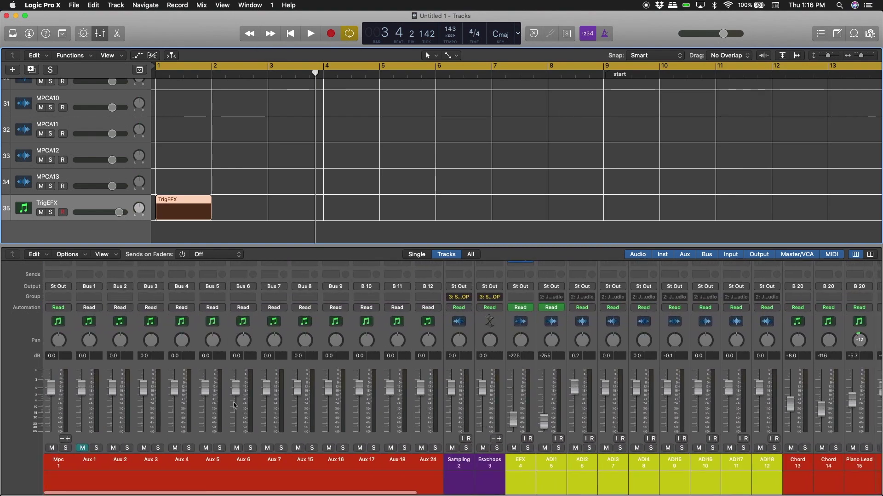
pyautogui.click(67, 462)
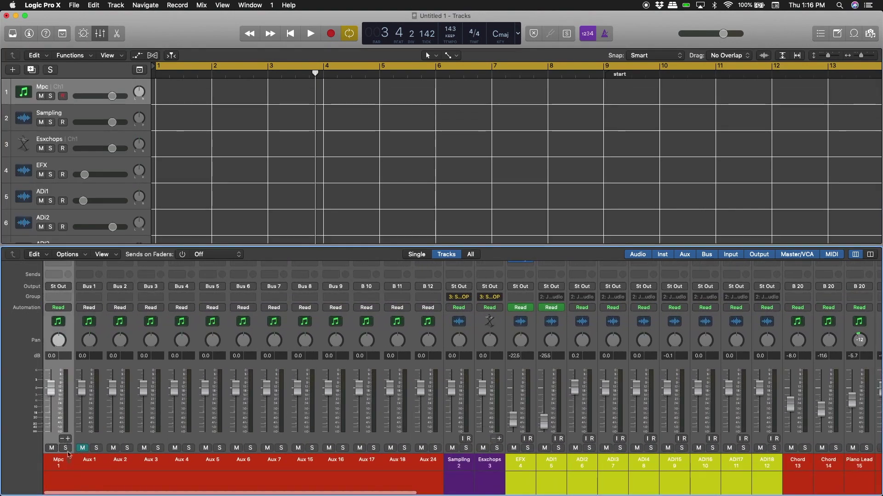
pyautogui.scroll(5, 64, 359)
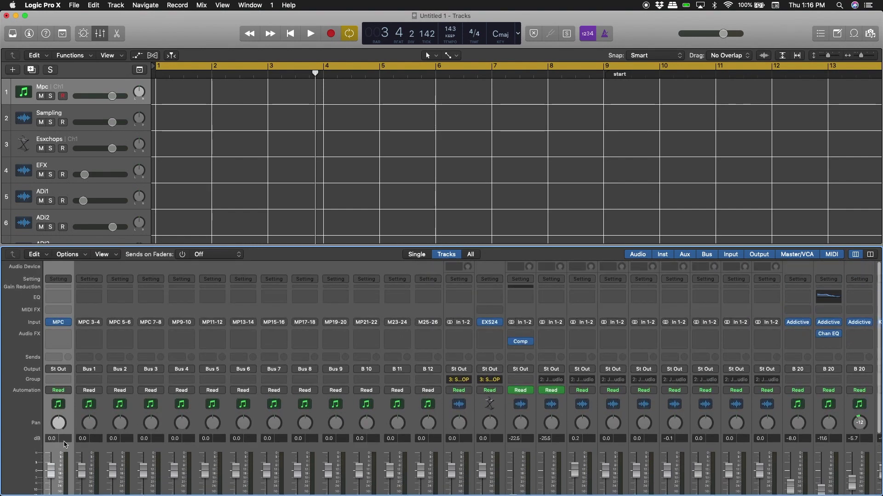
pyautogui.click(60, 323)
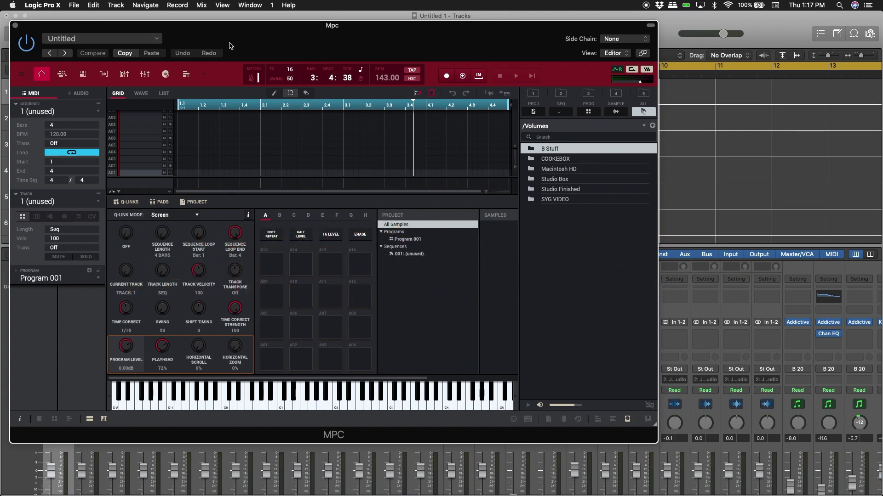
# Lower the Logic project tempo to 123 BPM and select the Studio Box drive in the MPC browser
pyautogui.moveTo(230, 46); pyautogui.dragTo(343, 73)
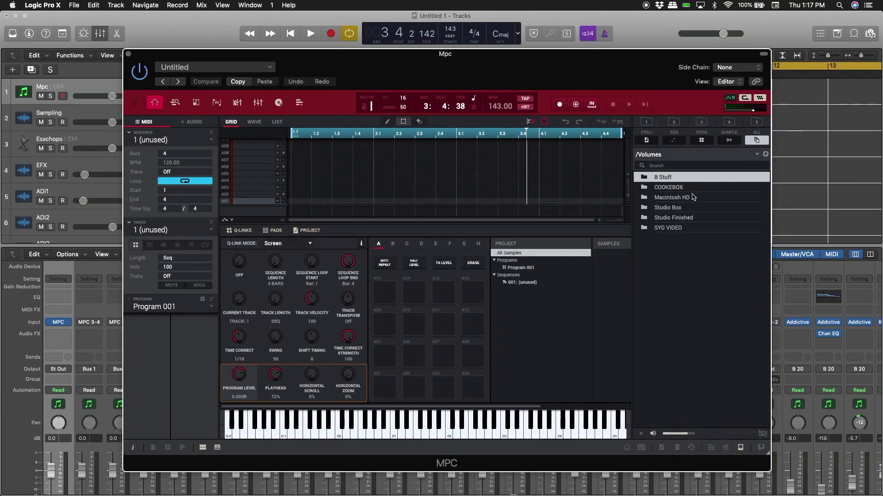
pyautogui.click(451, 33)
pyautogui.moveTo(450, 33); pyautogui.dragTo(463, 65)
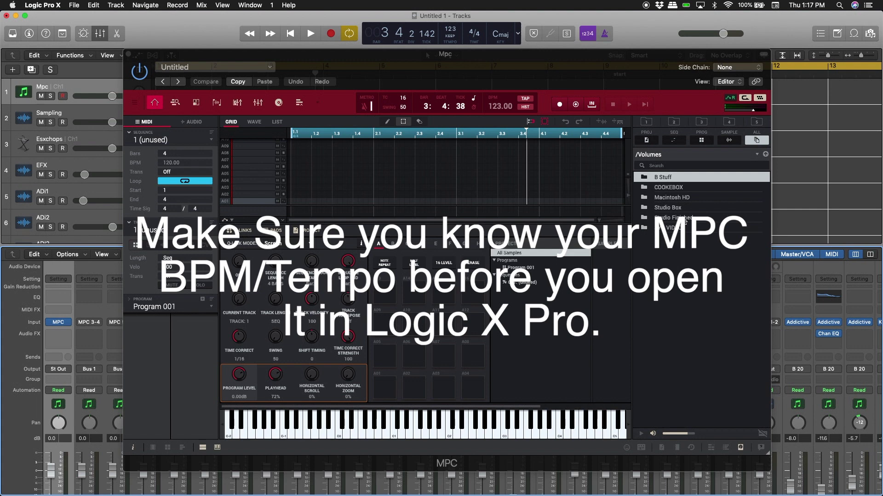
pyautogui.click(684, 210)
# Browse Studio Box > MpcRenBackUp > MPC Projects > 2017 projects > 2017 > got a reason and load gotareason.xpj
pyautogui.doubleClick(684, 209)
pyautogui.click(687, 248)
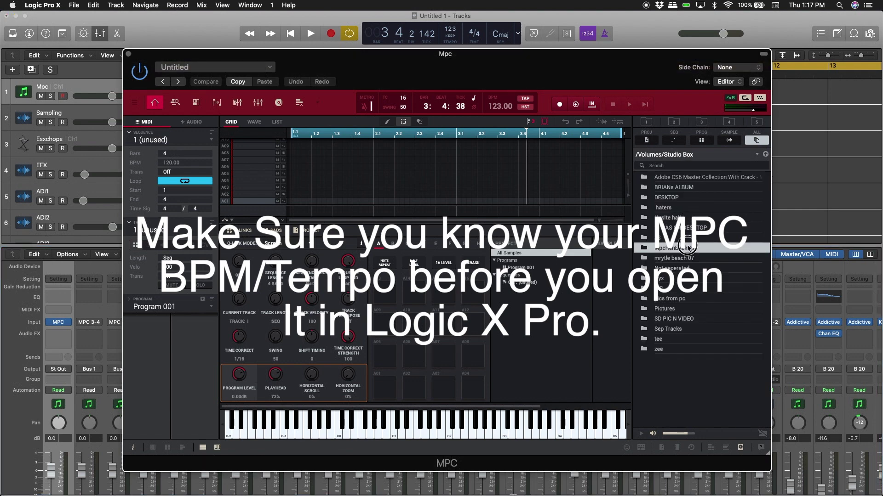
pyautogui.doubleClick(687, 248)
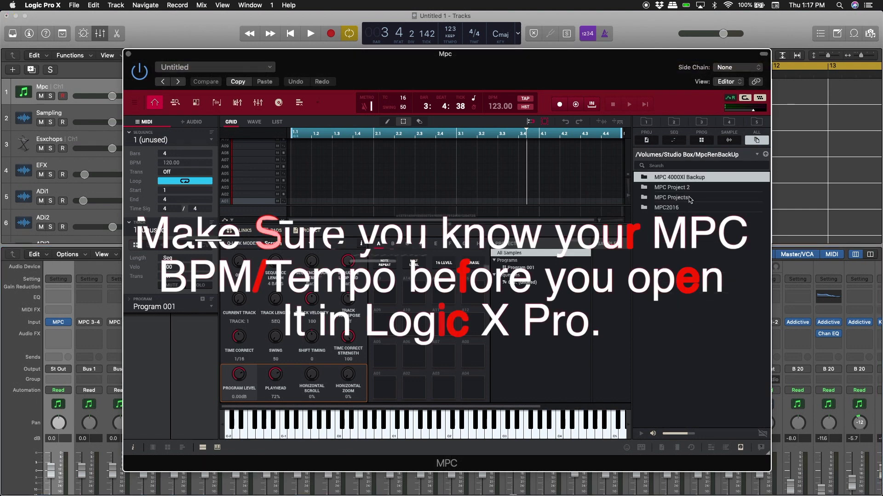
pyautogui.doubleClick(689, 199)
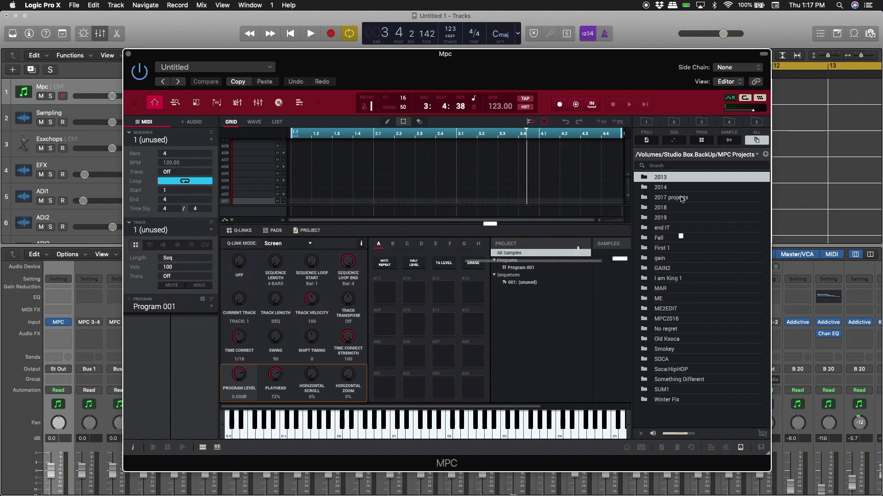
pyautogui.doubleClick(681, 198)
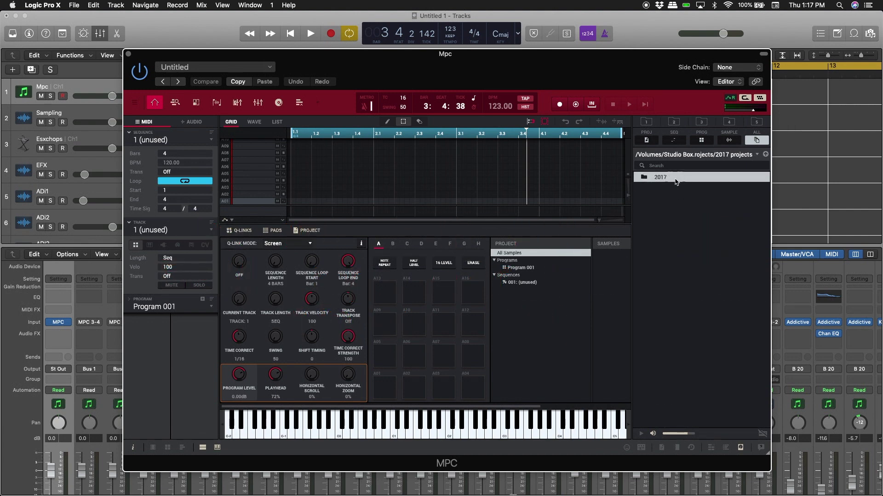
pyautogui.doubleClick(676, 181)
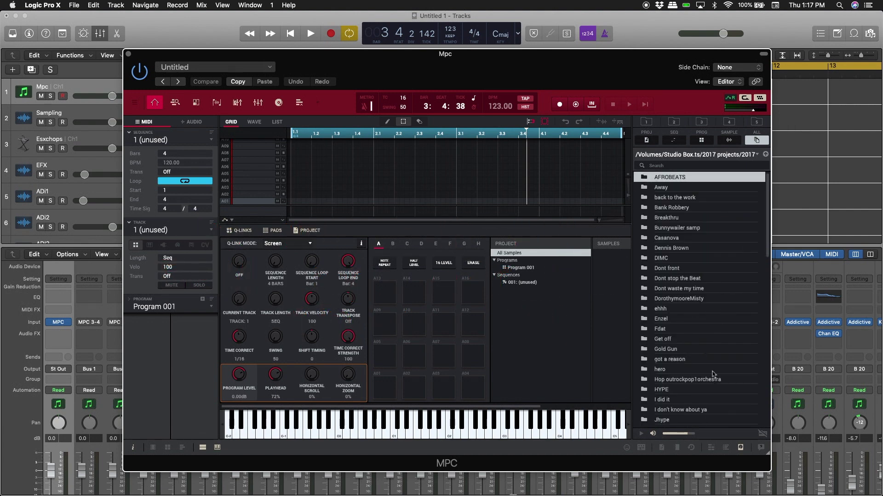
pyautogui.doubleClick(680, 361)
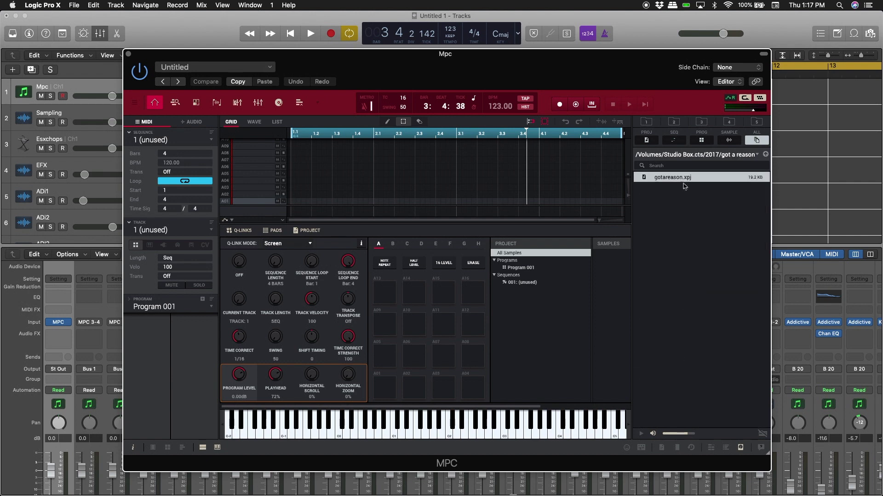
pyautogui.doubleClick(675, 178)
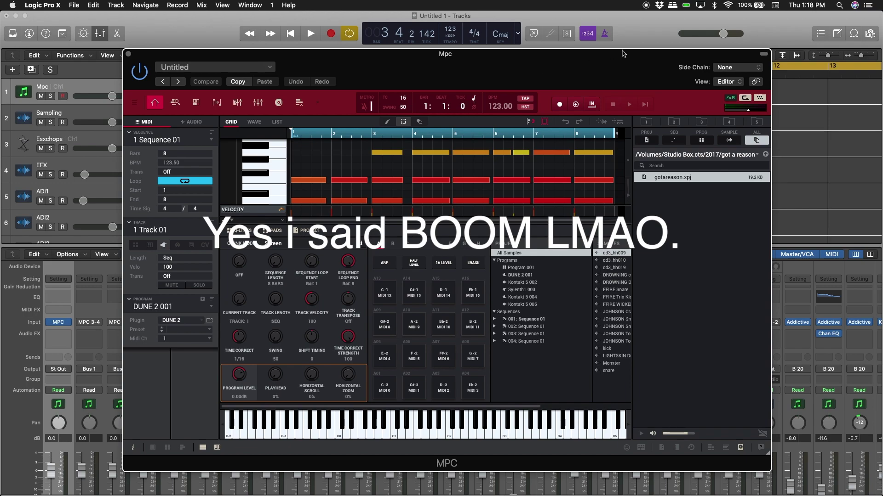
# Move the MPC window aside, briefly try the Pad Mixer, then return to Main view
pyautogui.click(764, 58)
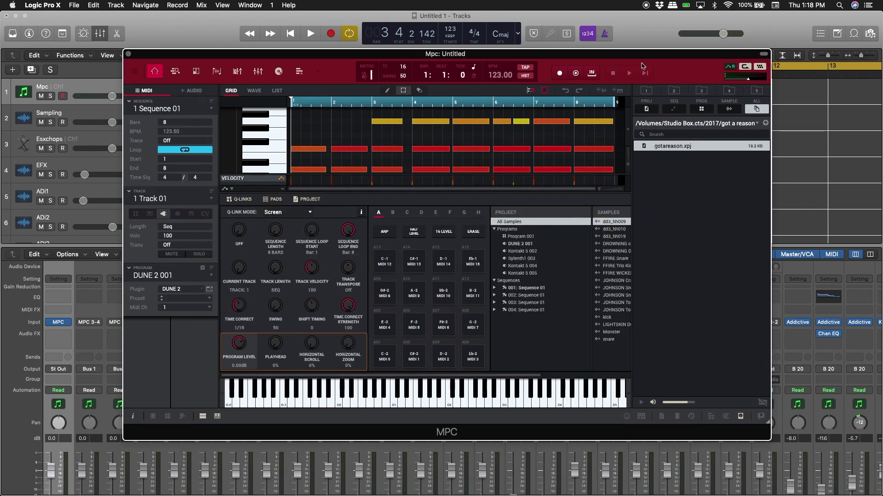
pyautogui.moveTo(639, 58); pyautogui.dragTo(719, 97)
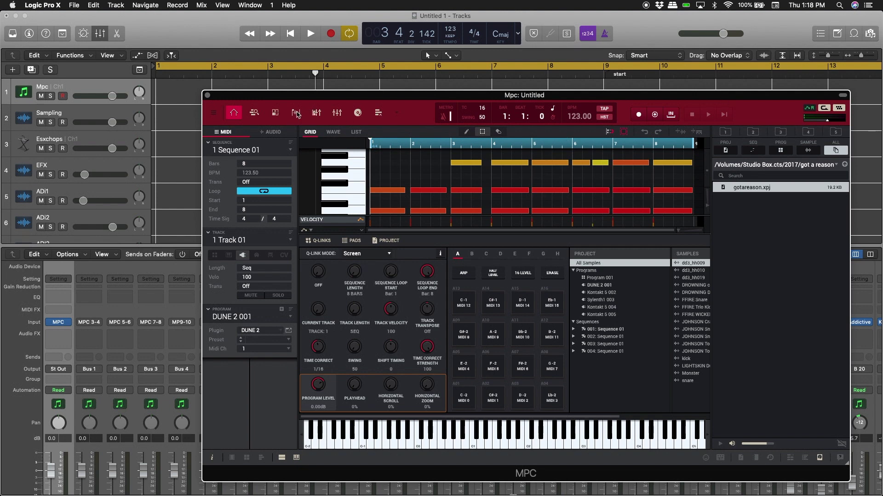
pyautogui.click(315, 113)
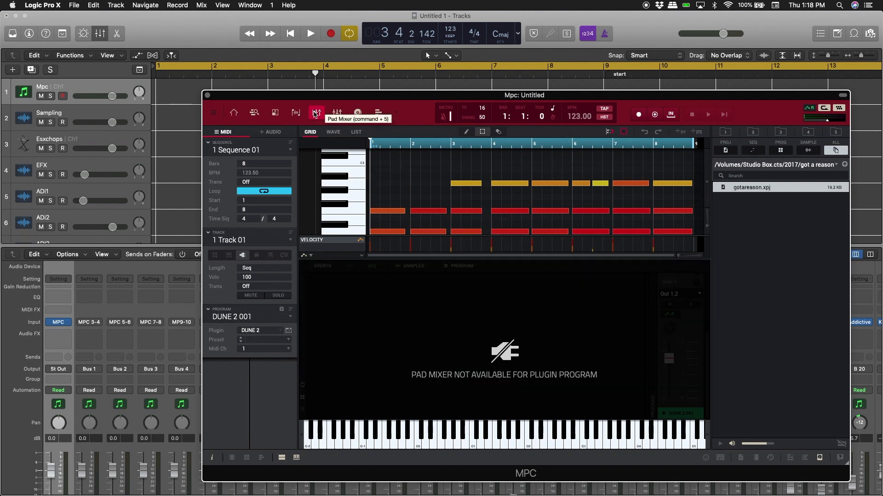
pyautogui.click(234, 113)
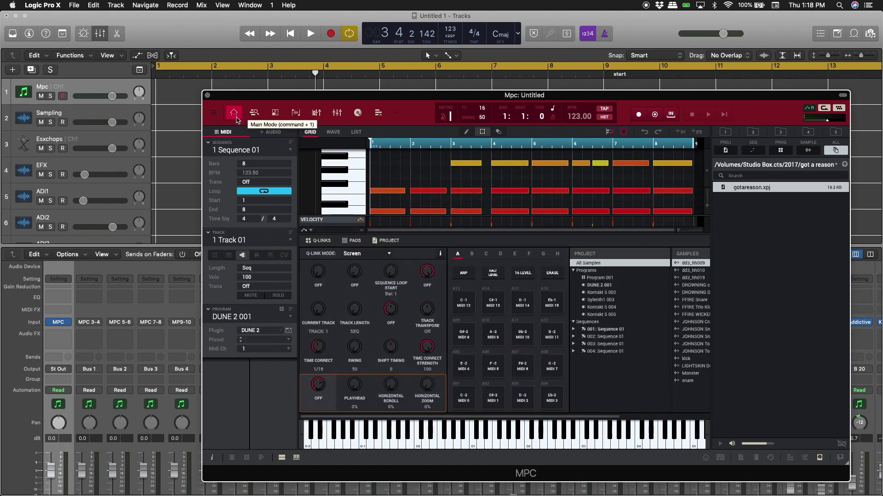
# Select the Aux 1 mixer channel and open the MPC Track dropdown
pyautogui.scroll(-3, 141, 350)
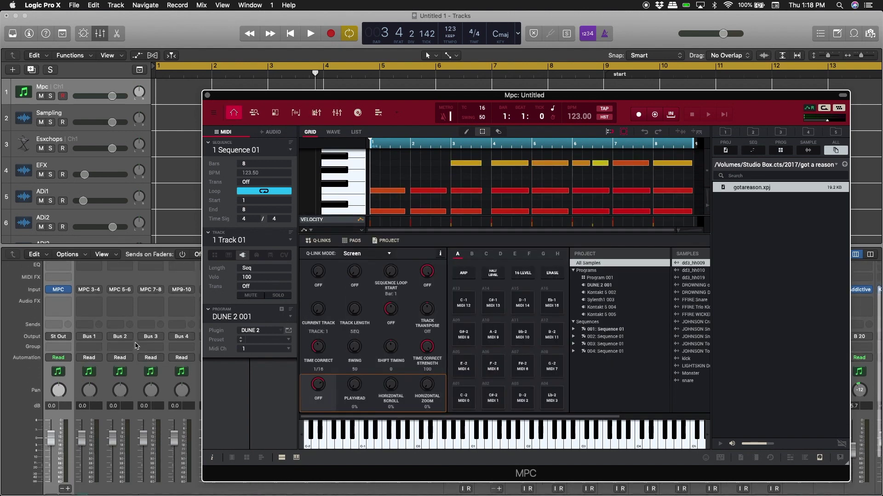
pyautogui.scroll(-2, 136, 346)
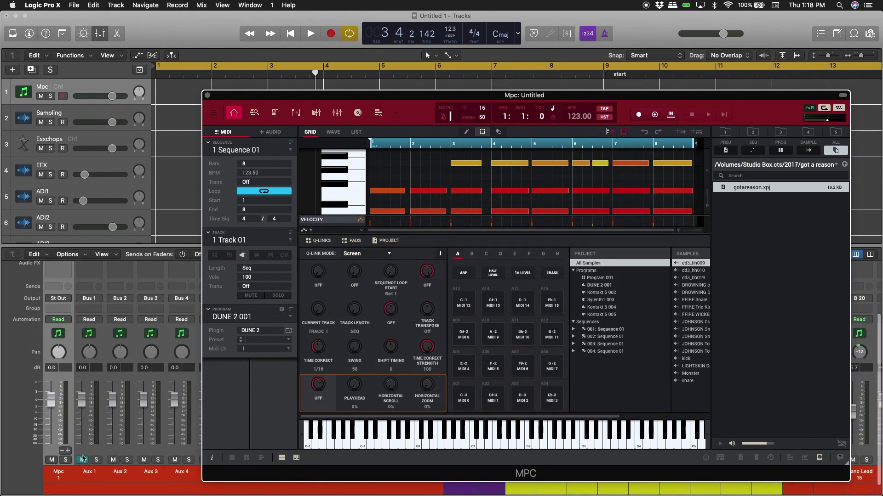
pyautogui.click(86, 430)
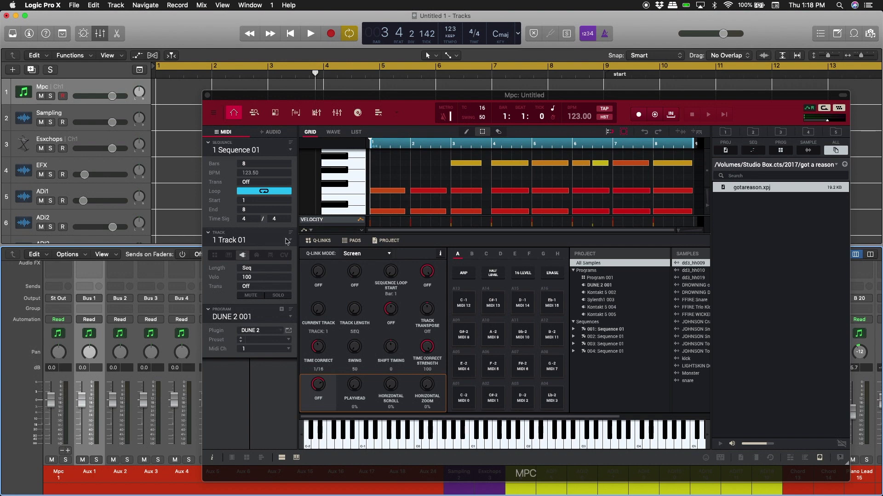
pyautogui.click(290, 240)
# Switch to Track 02, start playback, audition pads A10 and A02, and show the MPC channel mixer
pyautogui.click(275, 259)
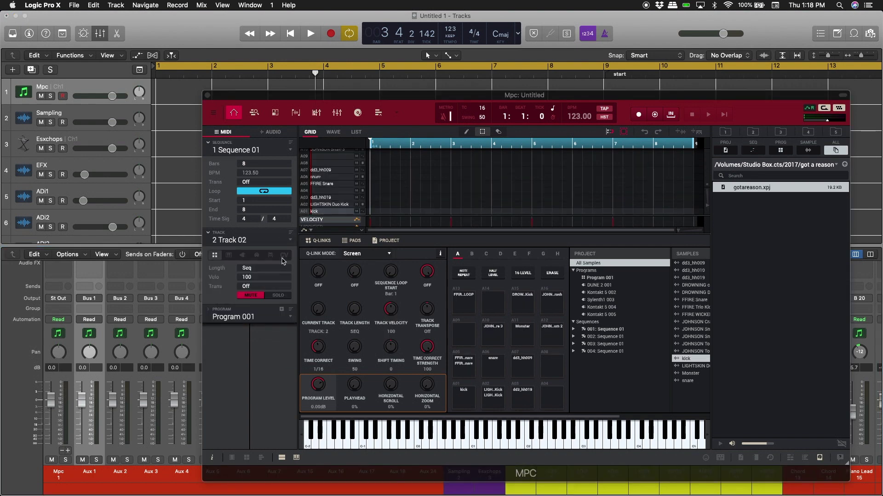
pyautogui.click(483, 327)
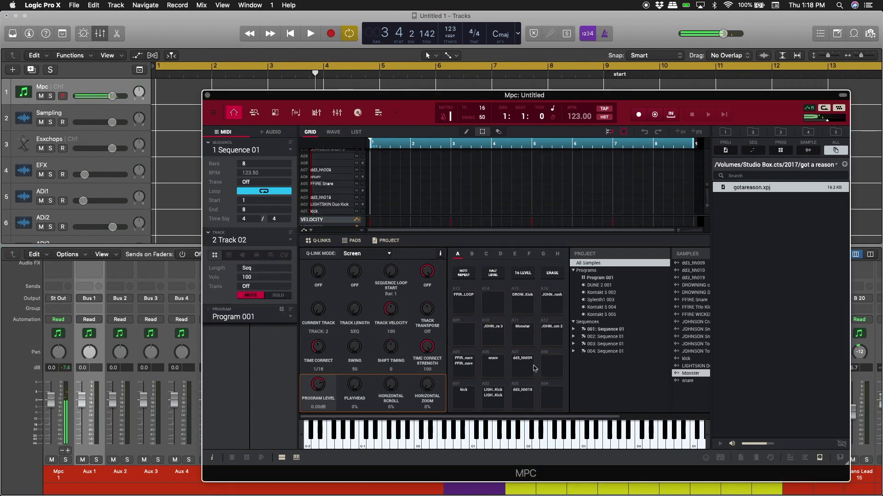
pyautogui.press('space')
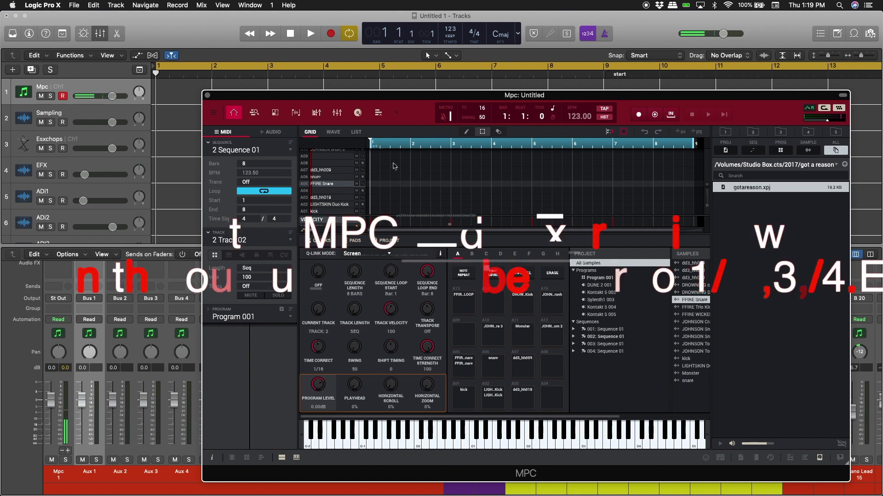
pyautogui.click(492, 392)
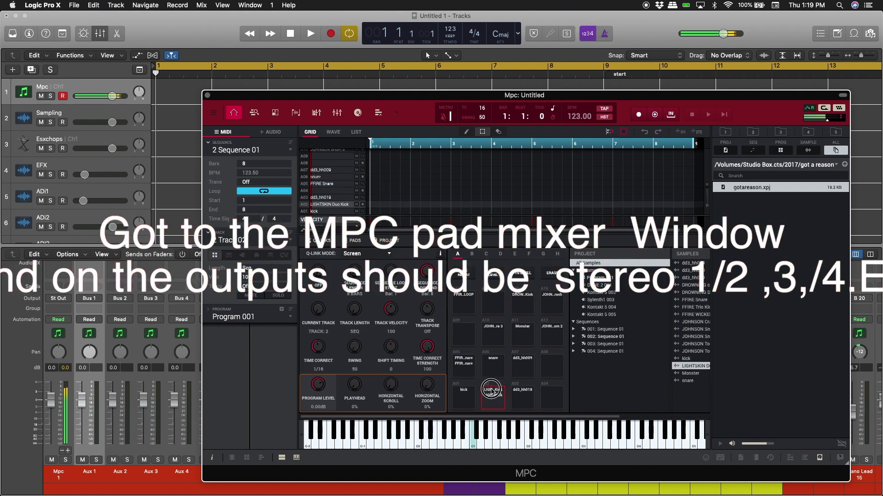
pyautogui.click(491, 390)
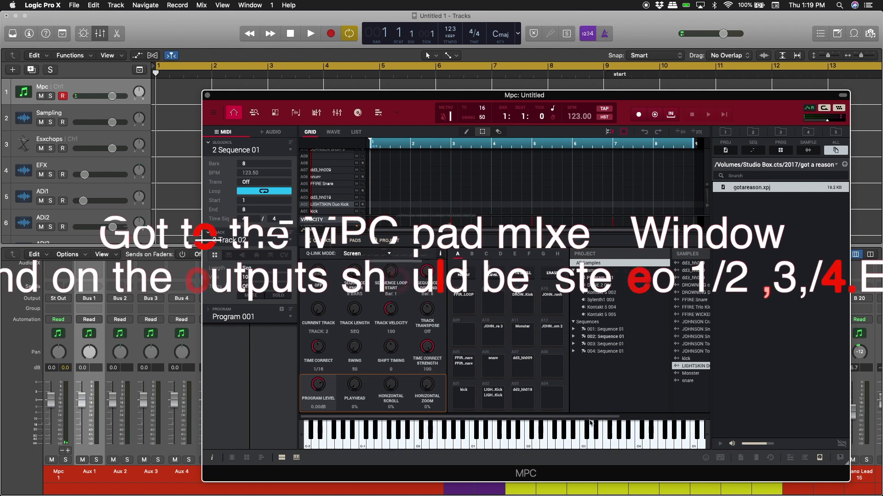
pyautogui.click(500, 405)
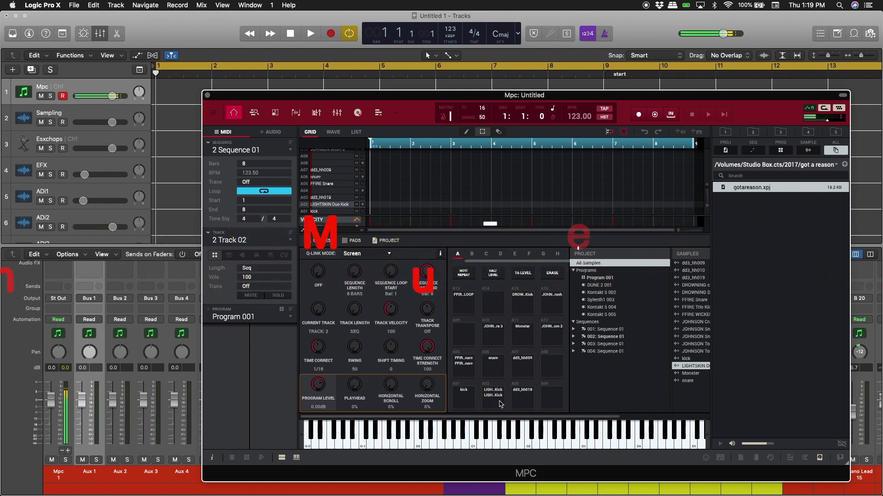
pyautogui.click(316, 113)
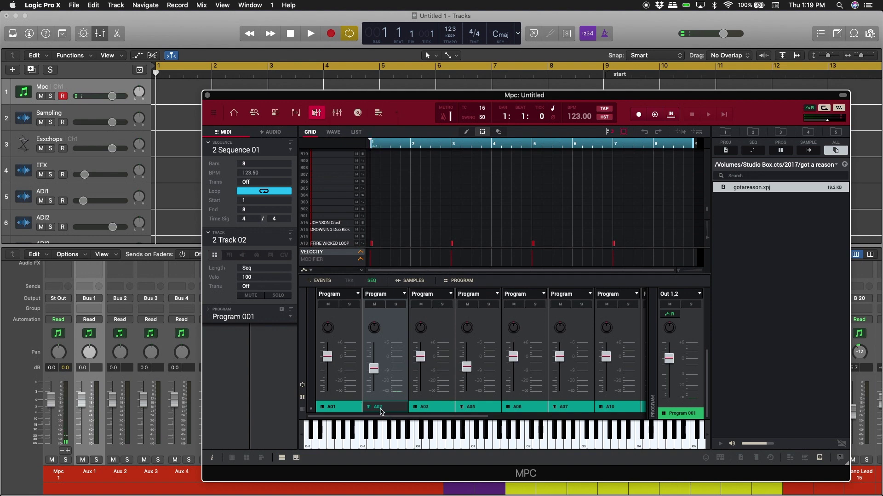
# Show pad sample names under the mixer channels and audition the A02 kick pad
pyautogui.click(302, 410)
pyautogui.click(390, 398)
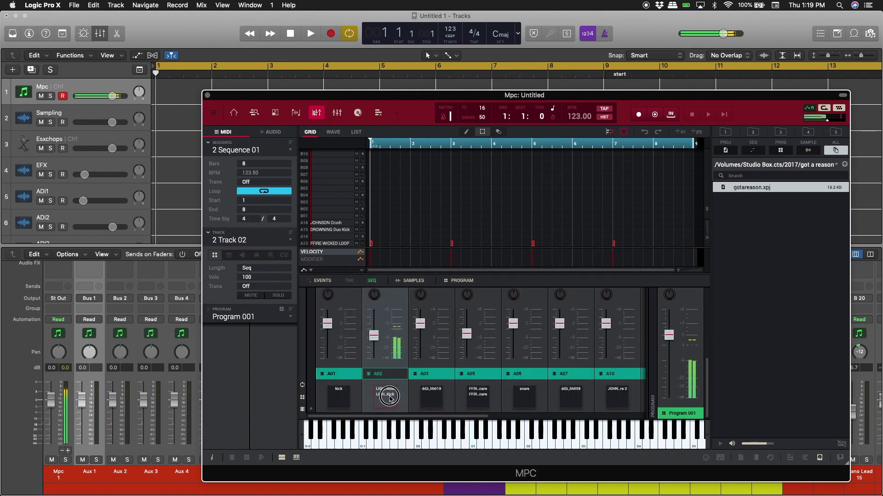
pyautogui.click(390, 398)
pyautogui.click(389, 398)
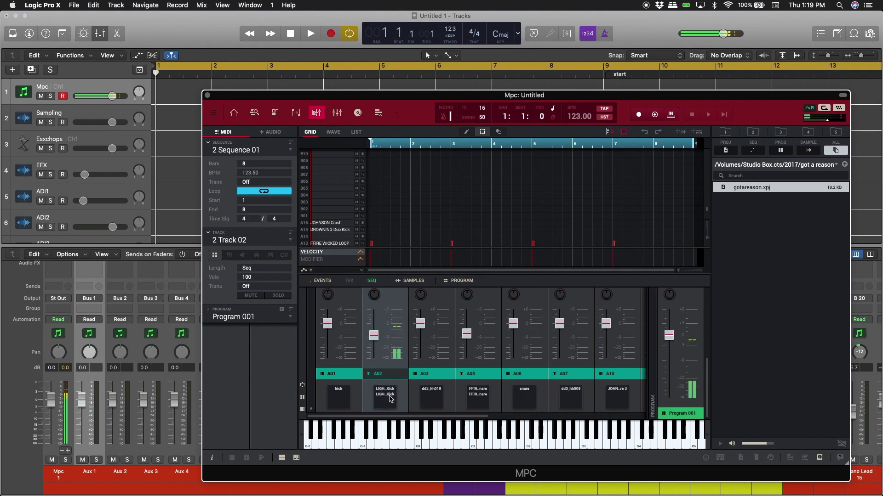
pyautogui.click(394, 388)
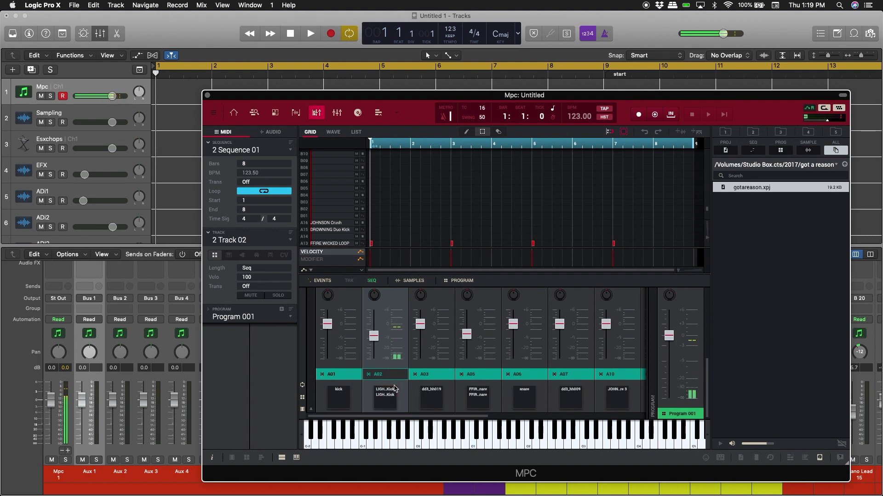
# Route the A02 channel to stereo output Out 3,4
pyautogui.moveTo(707, 368); pyautogui.dragTo(707, 330)
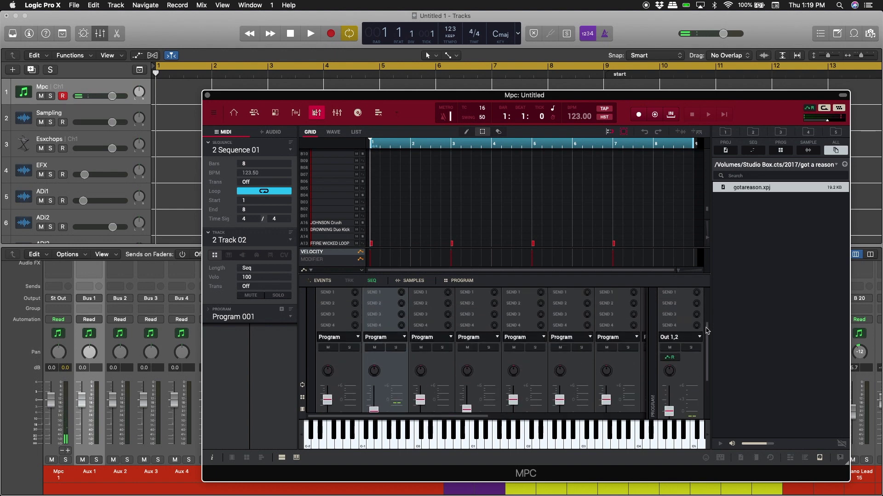
pyautogui.click(402, 337)
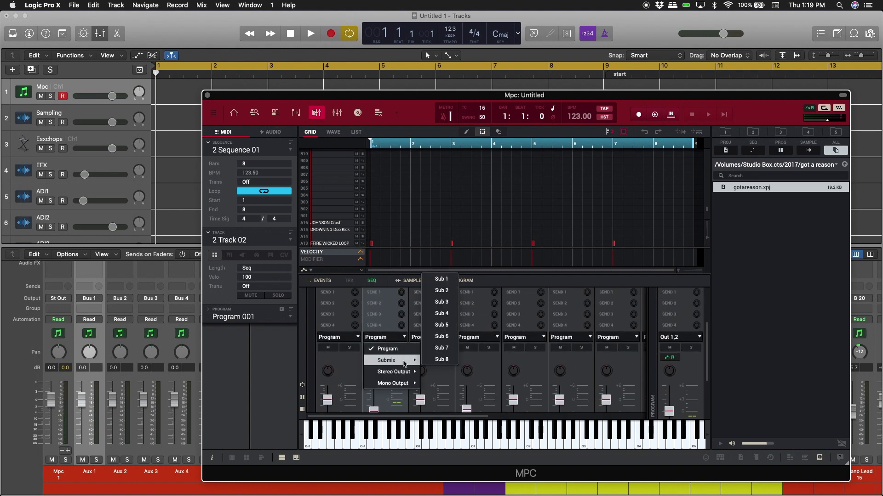
pyautogui.moveTo(405, 373)
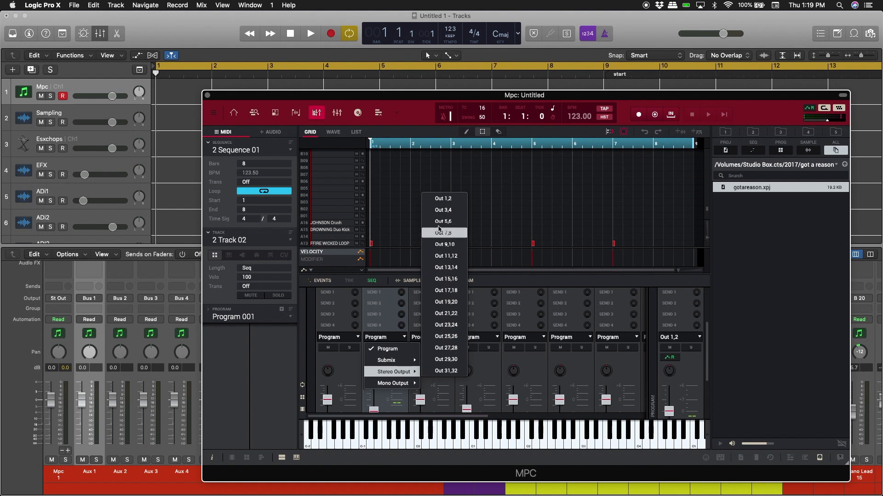
pyautogui.click(442, 213)
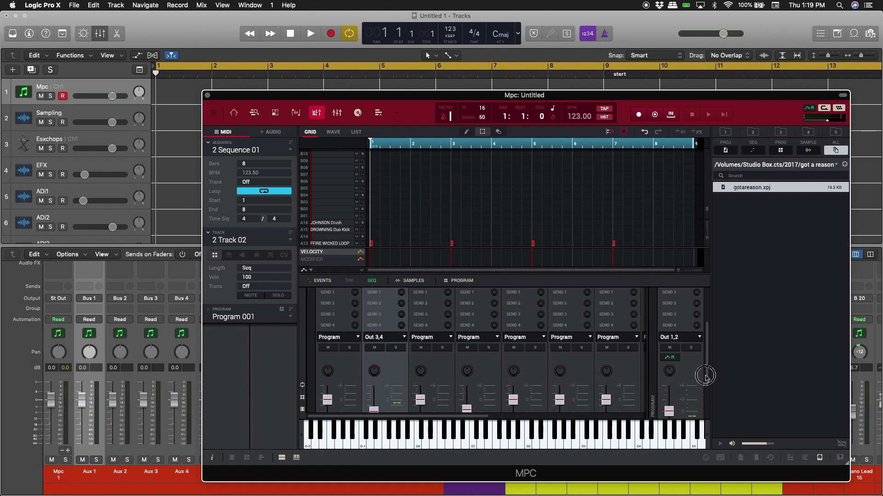
# Audition pads A03, A05, A06, A07 and A10
pyautogui.moveTo(706, 377); pyautogui.dragTo(714, 408)
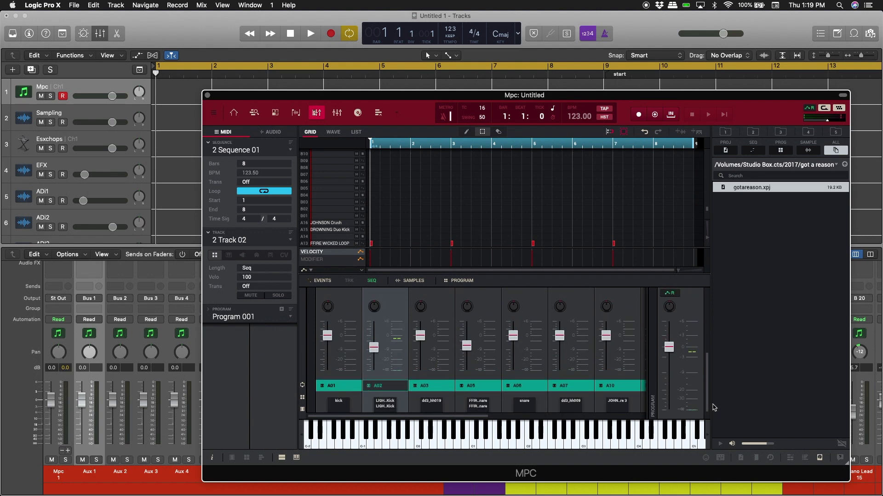
pyautogui.click(424, 407)
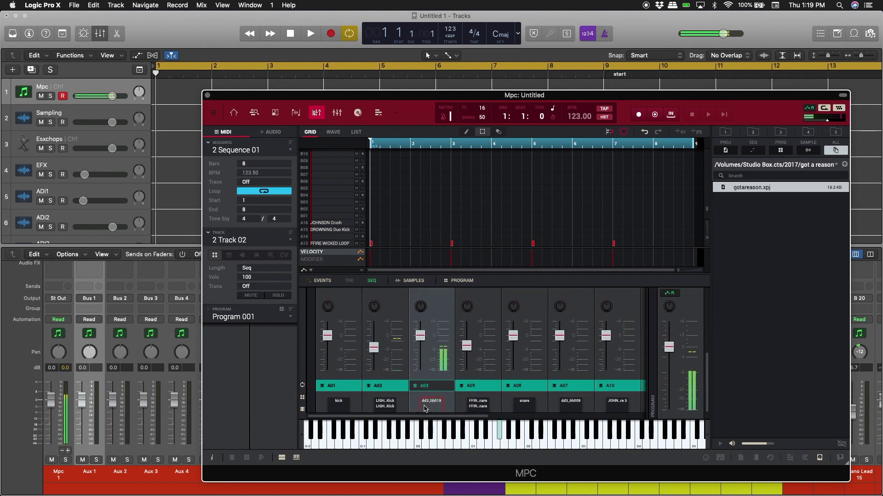
pyautogui.click(474, 406)
pyautogui.click(524, 404)
pyautogui.click(570, 405)
pyautogui.click(610, 402)
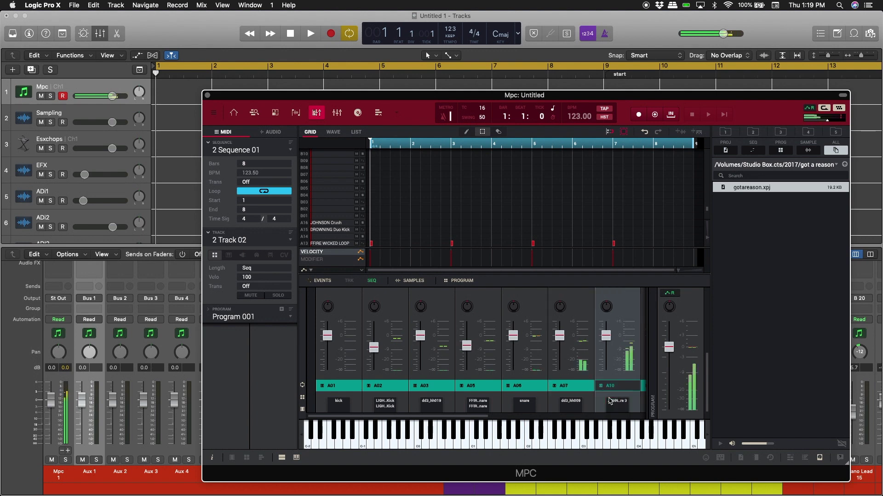
# Route the A03 channel to Out 5,6 and the fourth channel to Out 7,8
pyautogui.moveTo(707, 353); pyautogui.dragTo(703, 330)
pyautogui.click(446, 330)
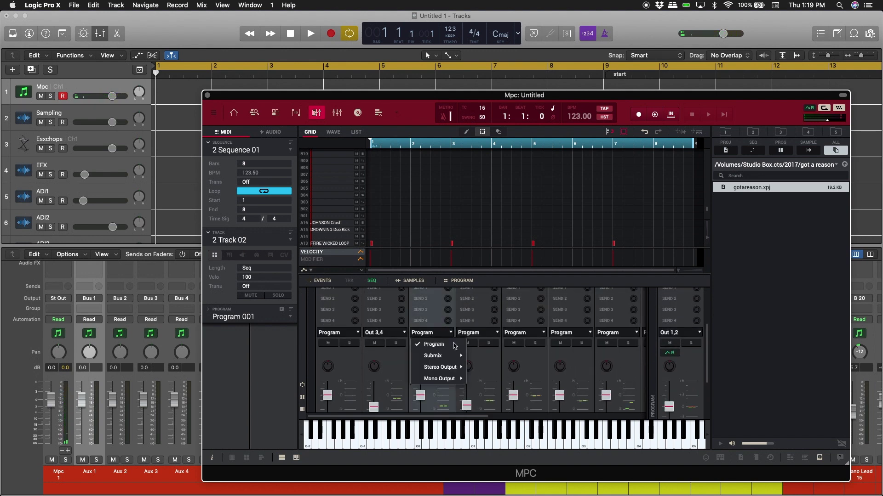
pyautogui.moveTo(459, 368)
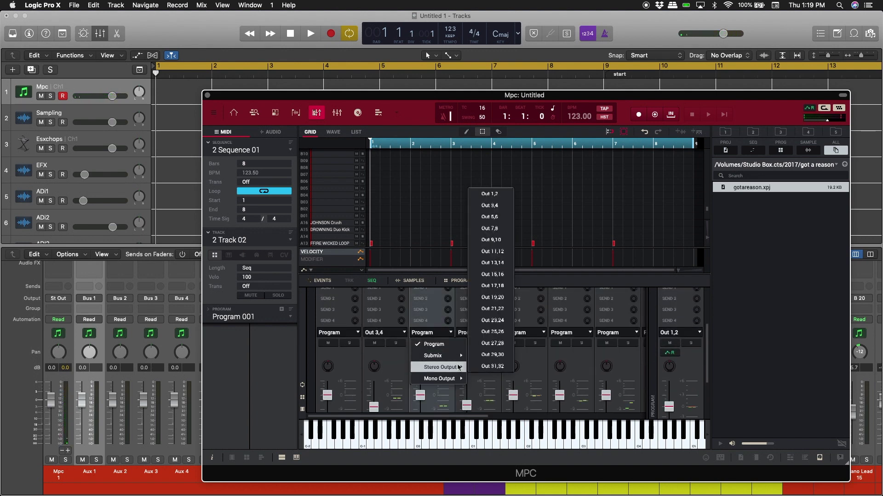
pyautogui.click(488, 217)
pyautogui.click(494, 332)
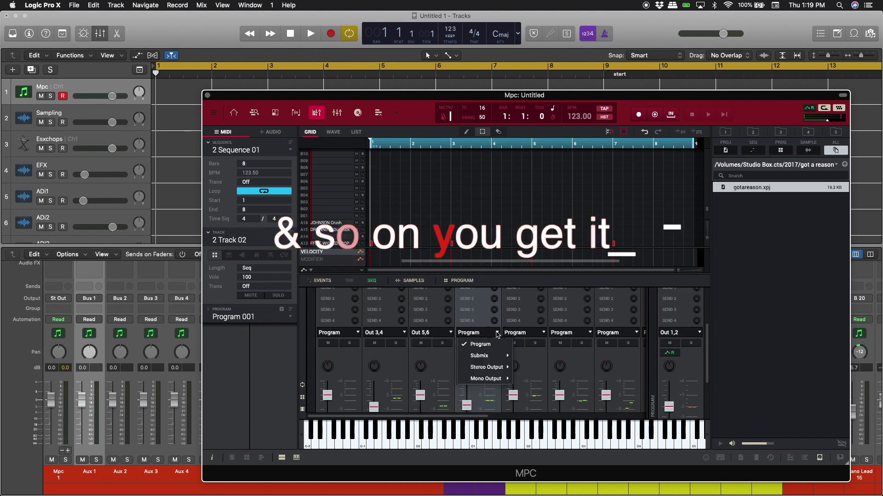
pyautogui.moveTo(498, 366)
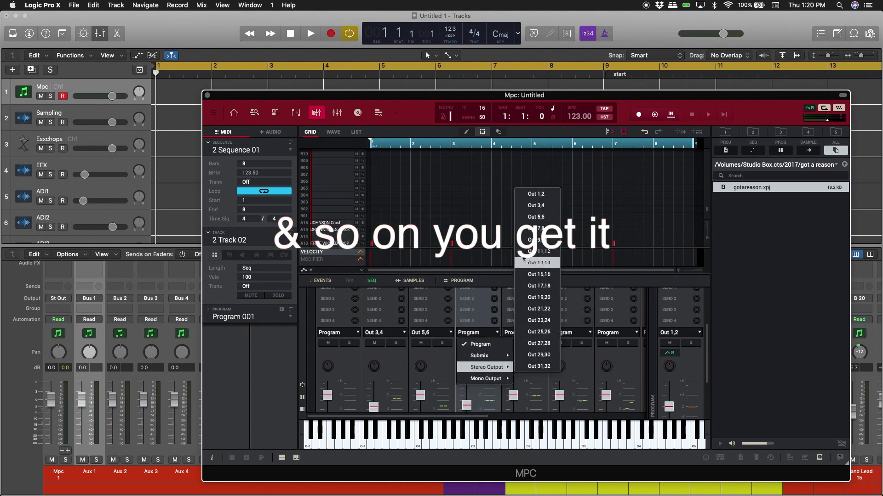
pyautogui.click(528, 230)
# Route the fifth channel to Out 9,10 and a later channel to Out 15,16
pyautogui.click(543, 332)
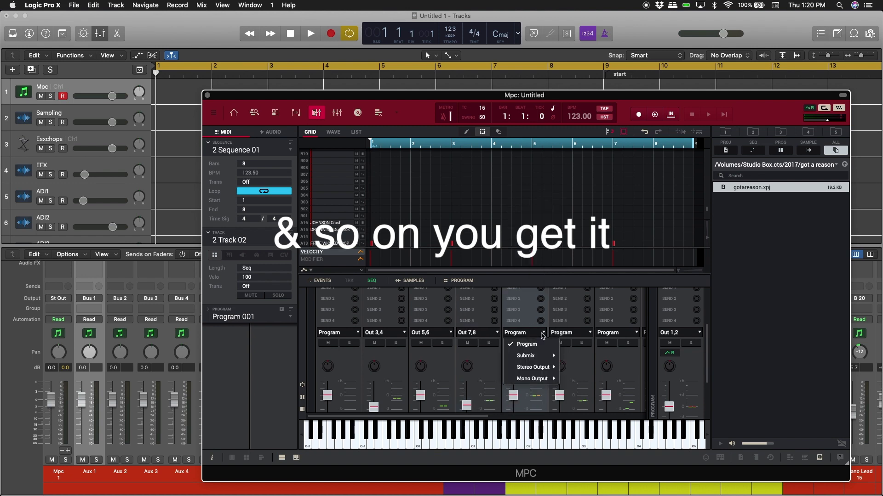
pyautogui.moveTo(544, 372)
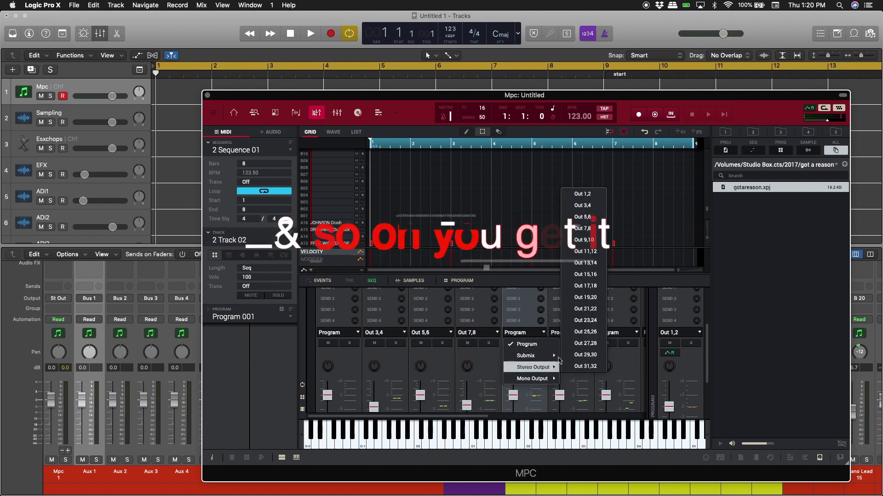
pyautogui.click(576, 240)
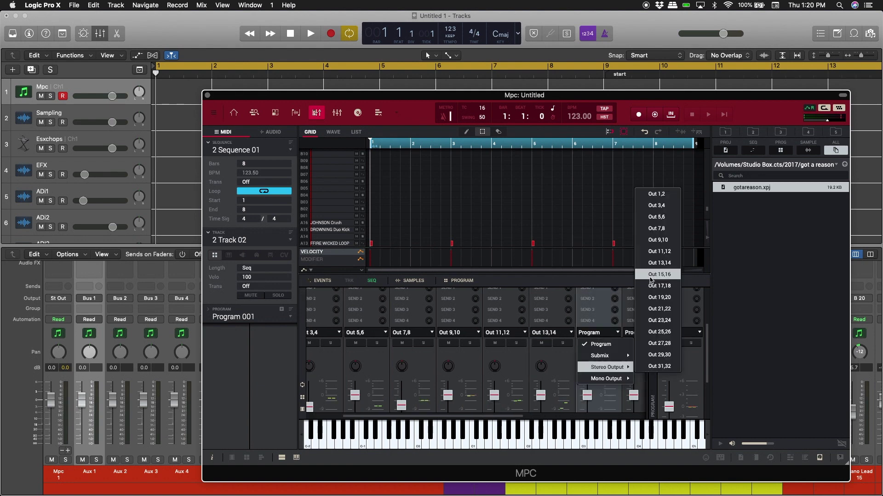
pyautogui.click(650, 275)
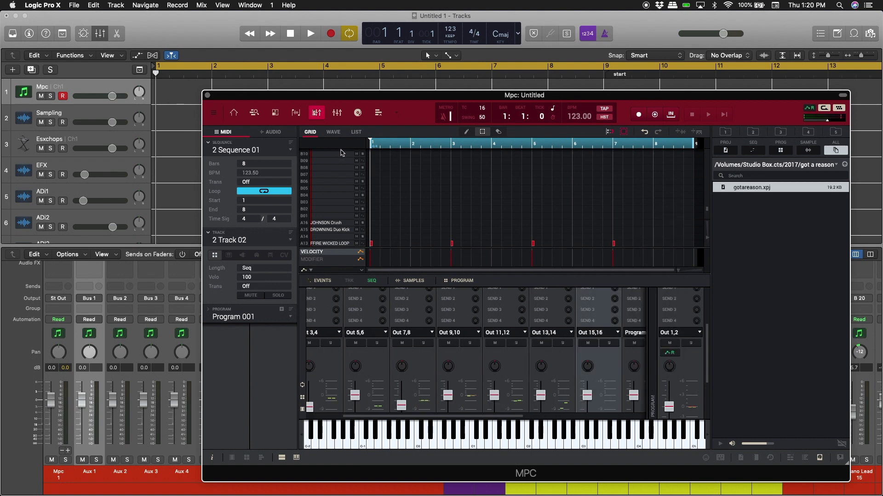
pyautogui.hscroll(5, 441, 372)
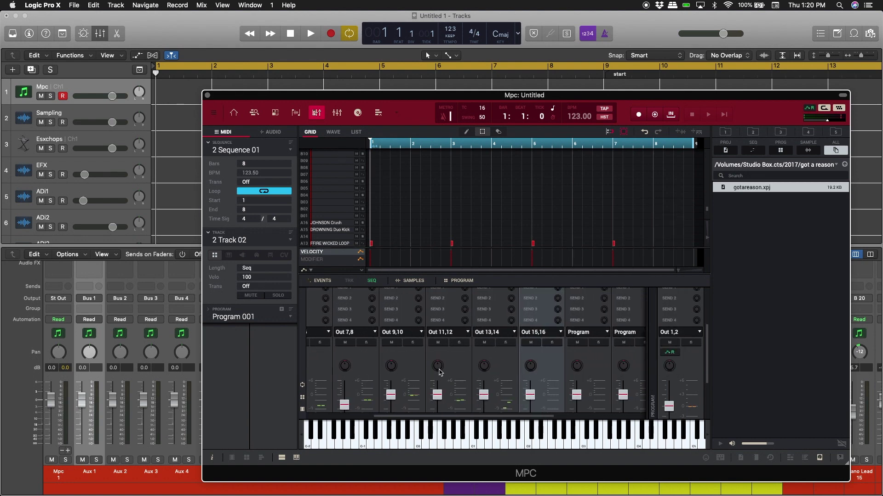
# Start playback and shift the MPC window aside to reveal Logic's Aux channel strips
pyautogui.moveTo(350, 99); pyautogui.dragTo(378, 99)
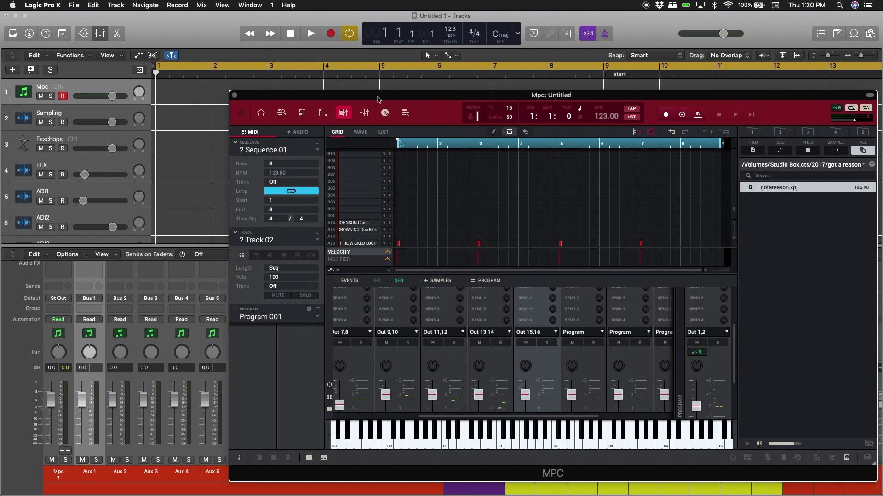
pyautogui.click(305, 39)
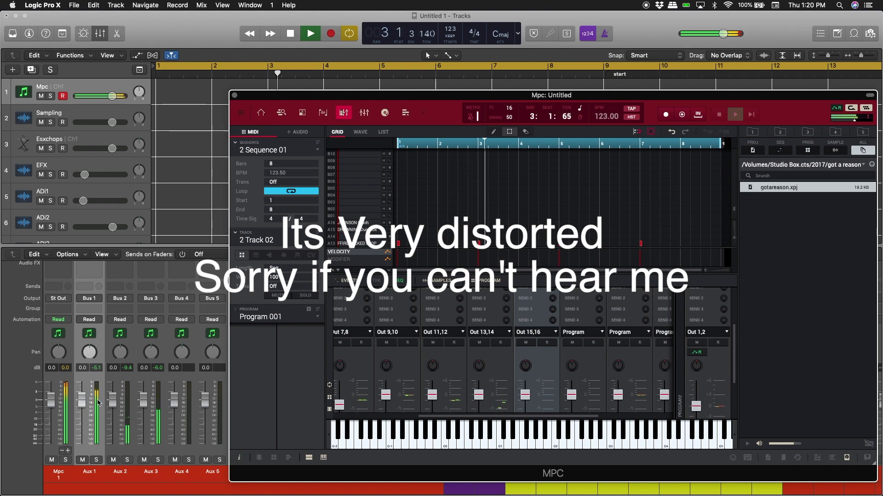
pyautogui.moveTo(322, 97); pyautogui.dragTo(401, 90)
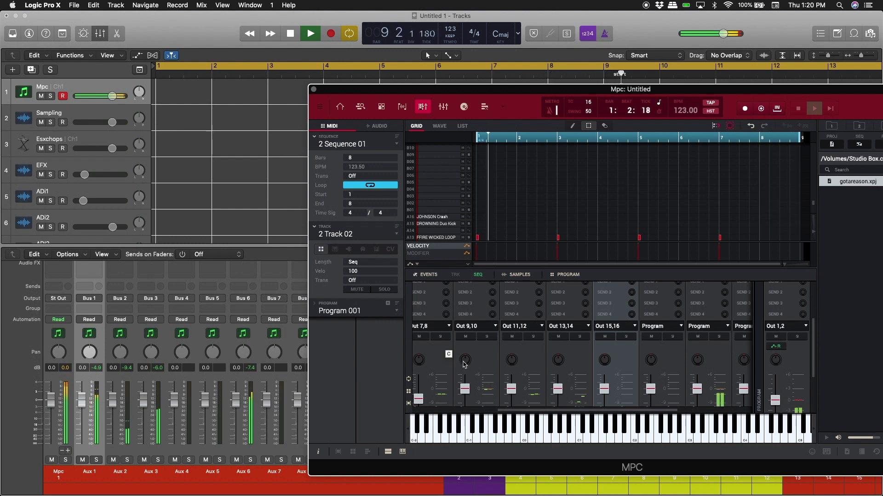
pyautogui.hscroll(-5, 464, 365)
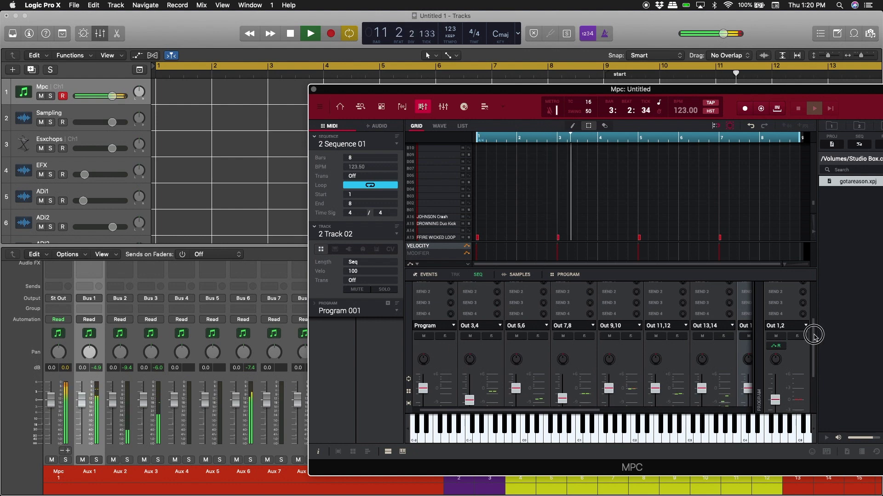
pyautogui.moveTo(814, 335); pyautogui.dragTo(814, 358)
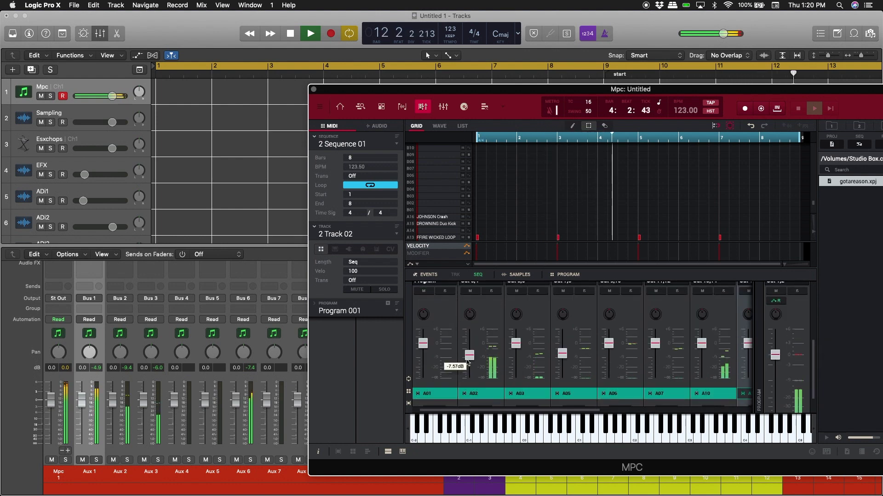
# Lower pad faders A02 to about -15.7, A03 to -20.5, A06 to -9.91 and A10 to about -10 dB
pyautogui.moveTo(468, 362); pyautogui.dragTo(475, 374)
pyautogui.moveTo(516, 343); pyautogui.dragTo(565, 372)
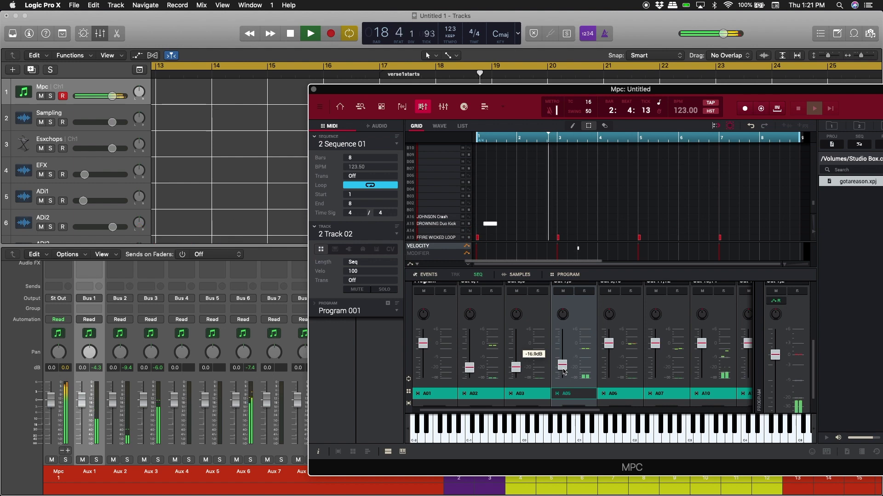
pyautogui.moveTo(609, 344); pyautogui.dragTo(615, 363)
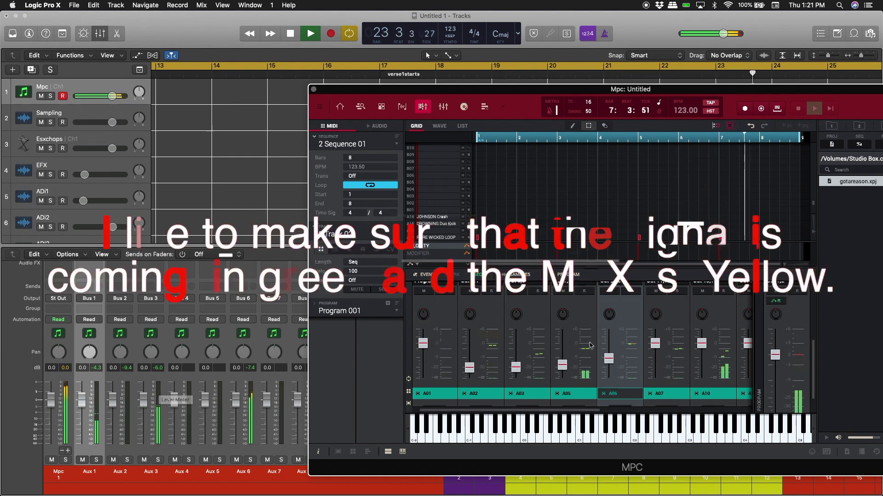
pyautogui.moveTo(702, 343); pyautogui.dragTo(706, 358)
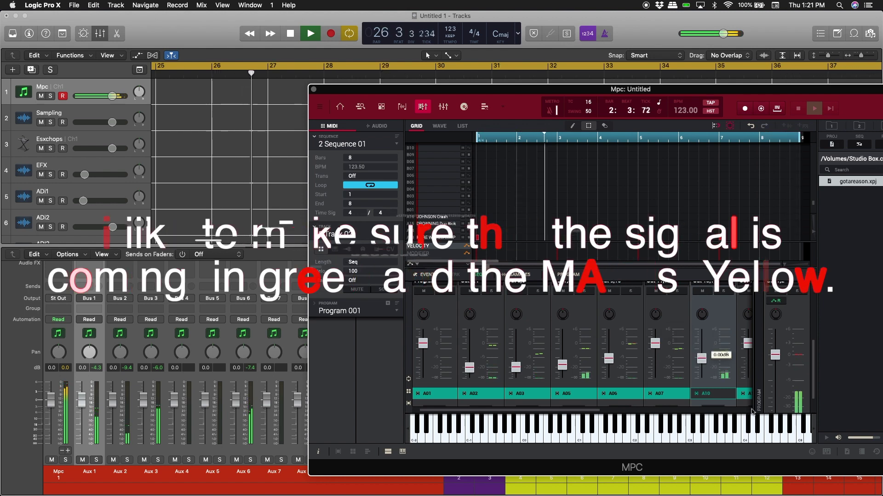
pyautogui.hscroll(5, 681, 387)
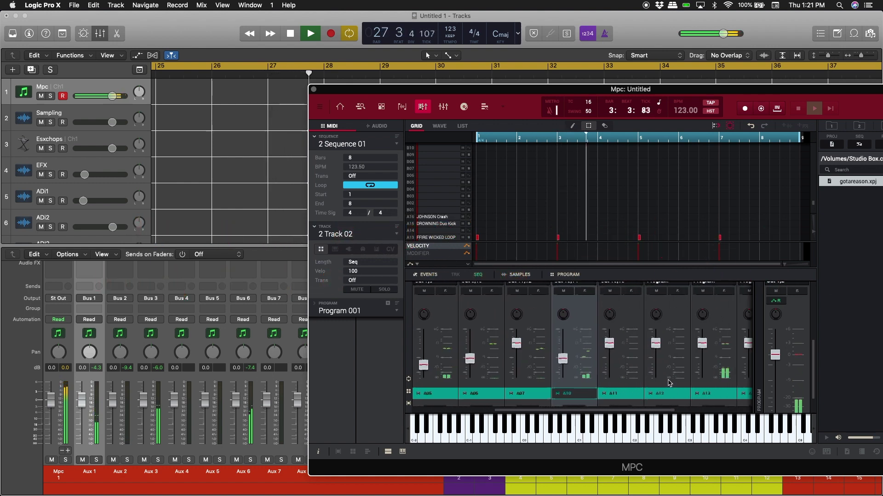
pyautogui.hscroll(1, 668, 383)
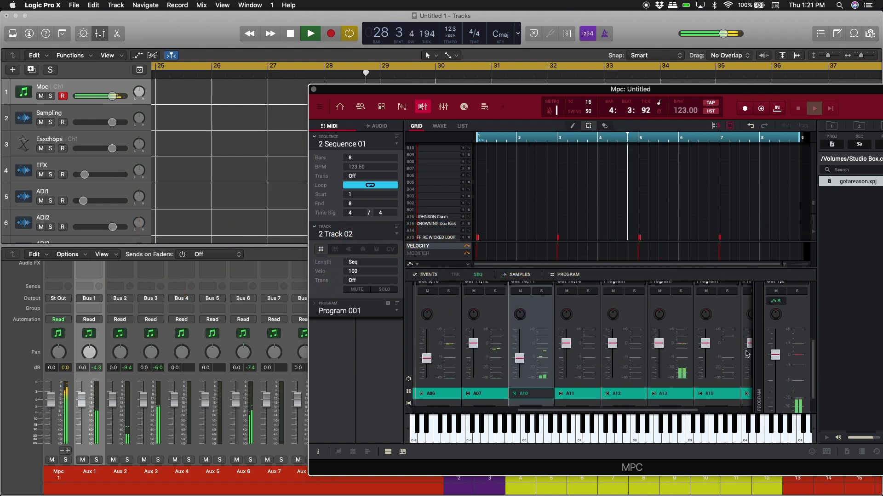
pyautogui.moveTo(787, 359)
pyautogui.scroll(4, 811, 359)
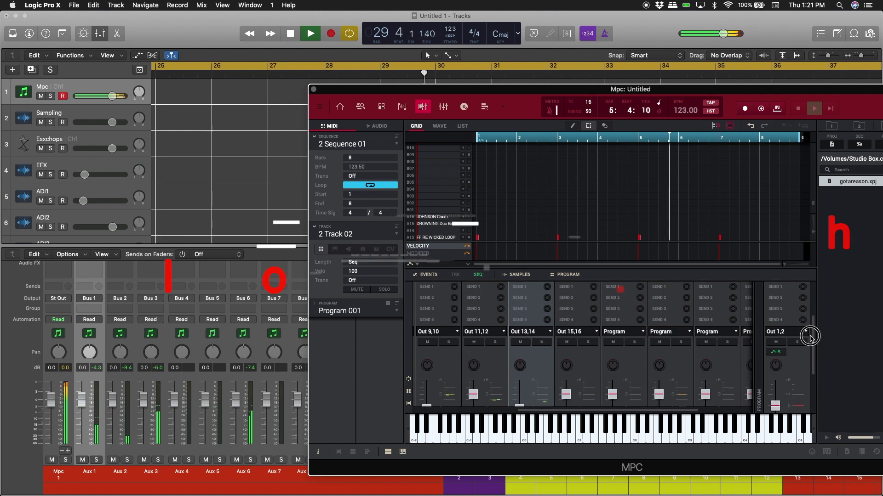
# Route another pad channel to Out 17,18 and lower its fader to about -6 dB
pyautogui.scroll(-1, 810, 341)
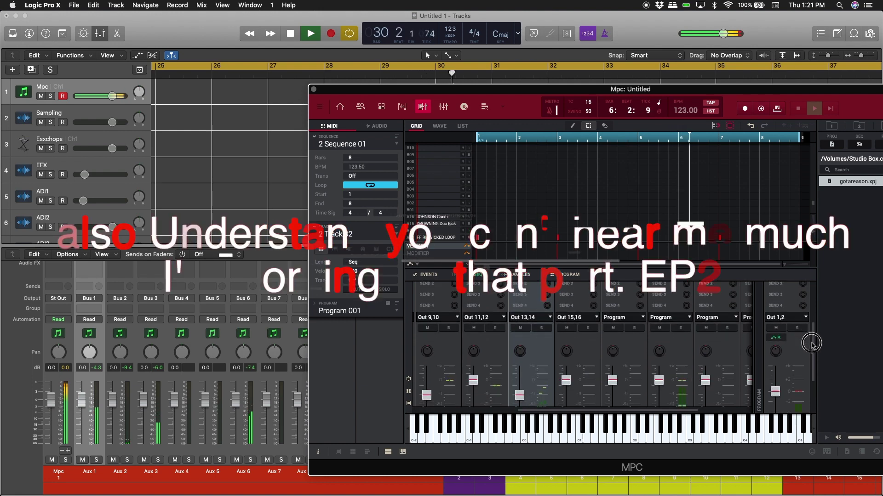
pyautogui.click(689, 316)
pyautogui.moveTo(695, 352)
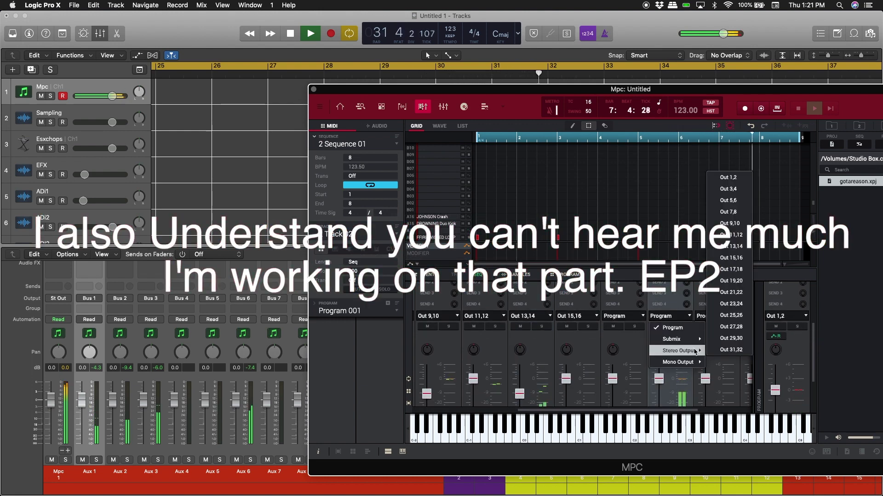
pyautogui.click(727, 270)
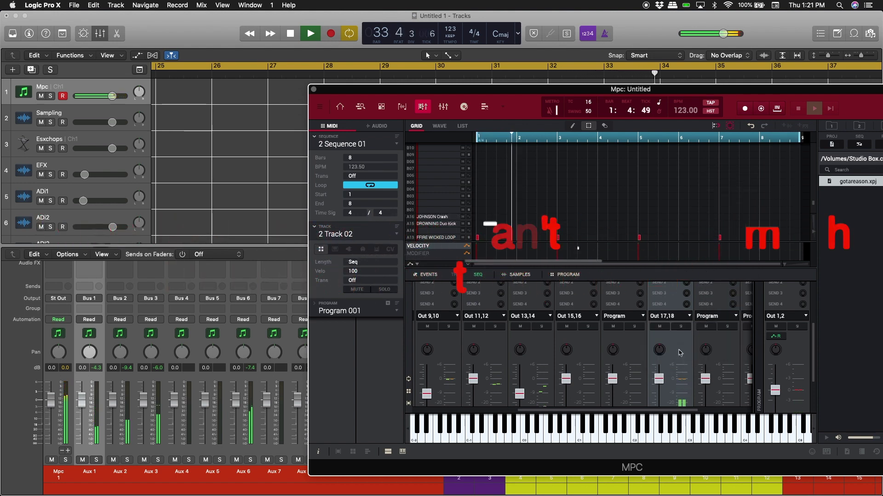
pyautogui.moveTo(659, 379); pyautogui.dragTo(665, 396)
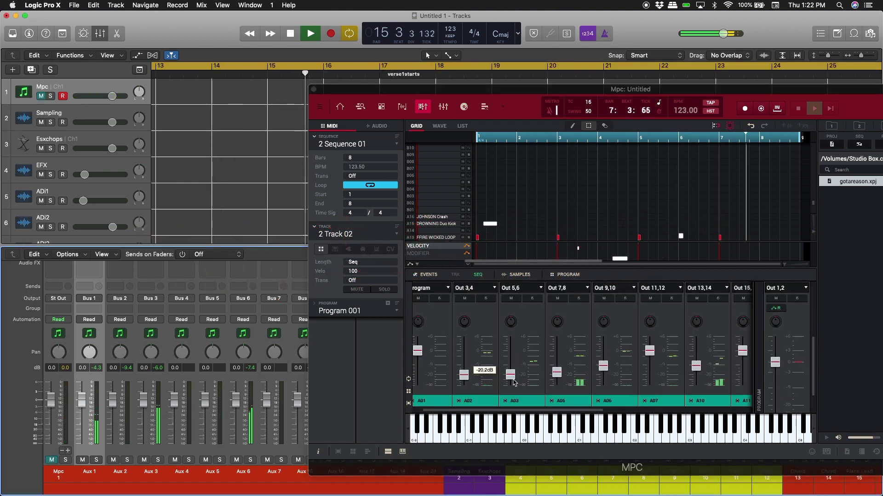
# Rebalance pad levels: A02 around -20 dB, A05 to -22.1 dB, and A10 down to about -17.3 dB
pyautogui.hscroll(-1, 514, 383)
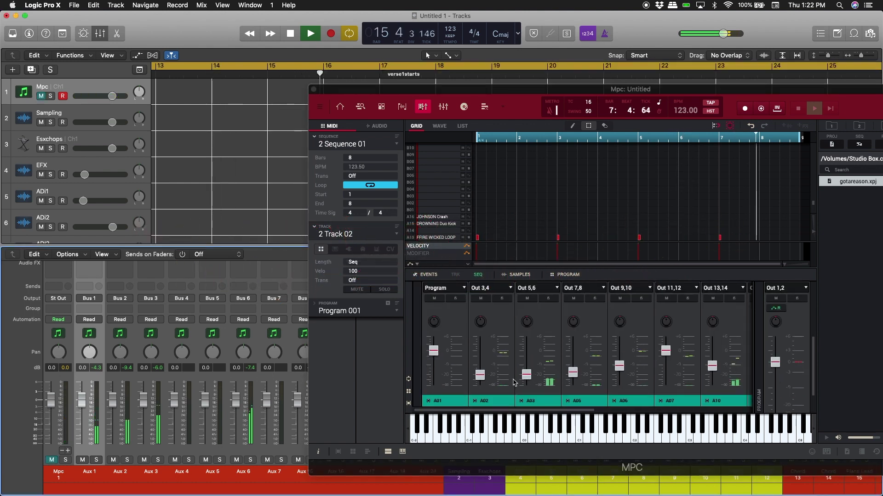
pyautogui.moveTo(481, 376); pyautogui.dragTo(483, 380)
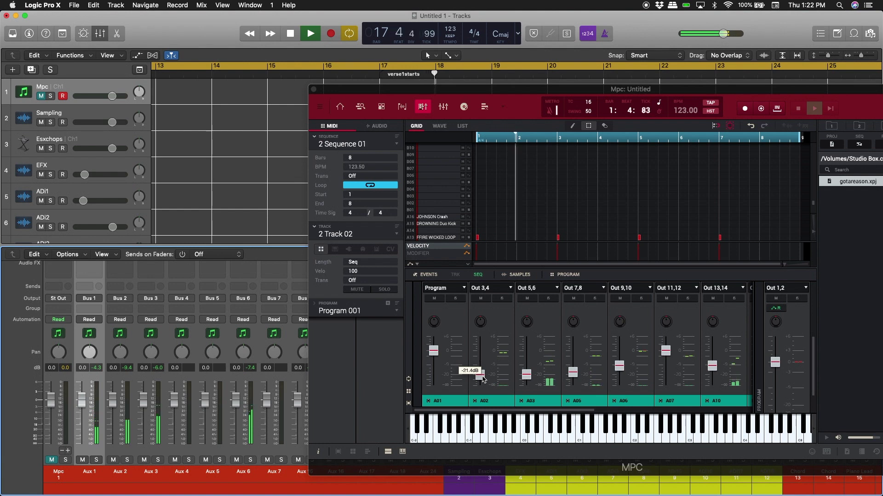
pyautogui.moveTo(482, 380); pyautogui.dragTo(537, 378)
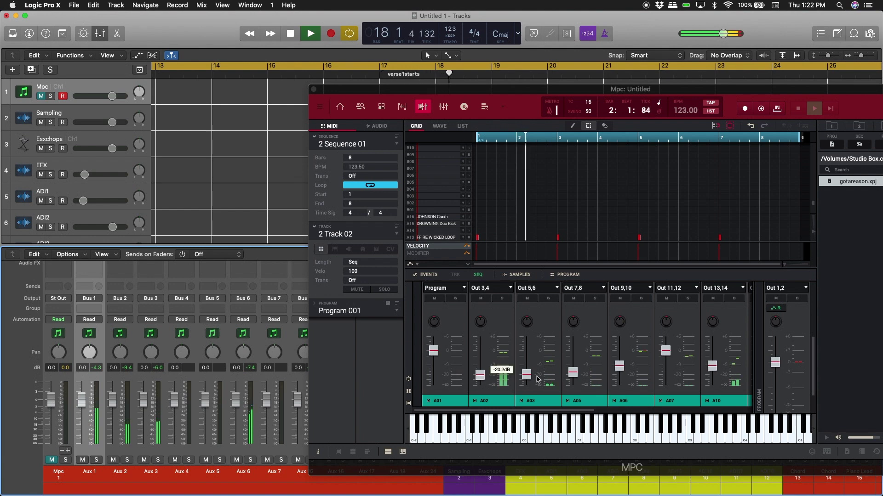
pyautogui.click(575, 375)
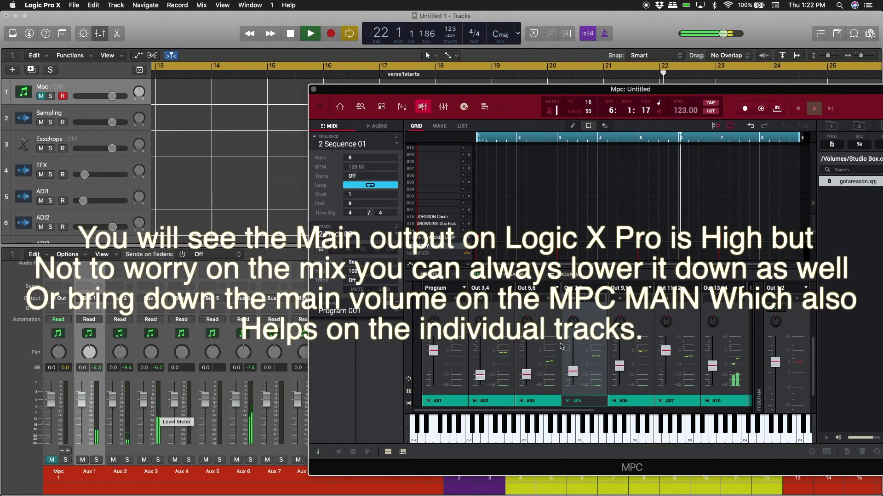
pyautogui.click(573, 374)
pyautogui.moveTo(574, 378); pyautogui.dragTo(576, 382)
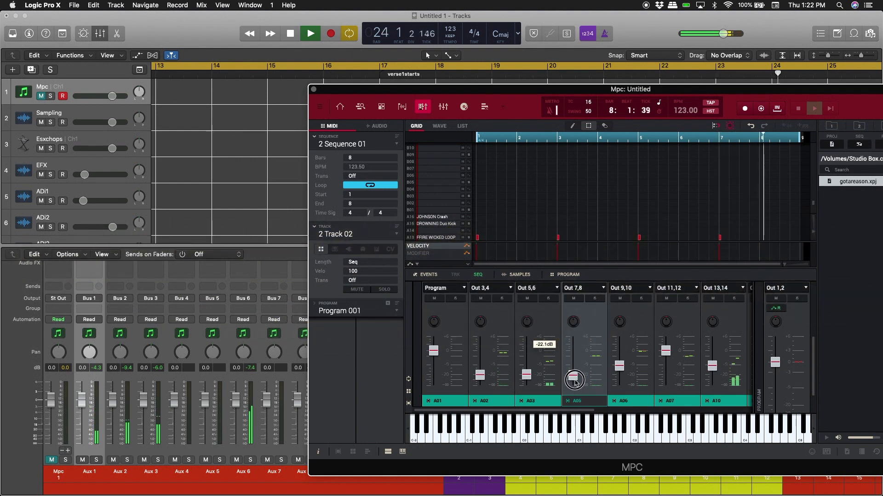
pyautogui.moveTo(712, 366); pyautogui.dragTo(716, 379)
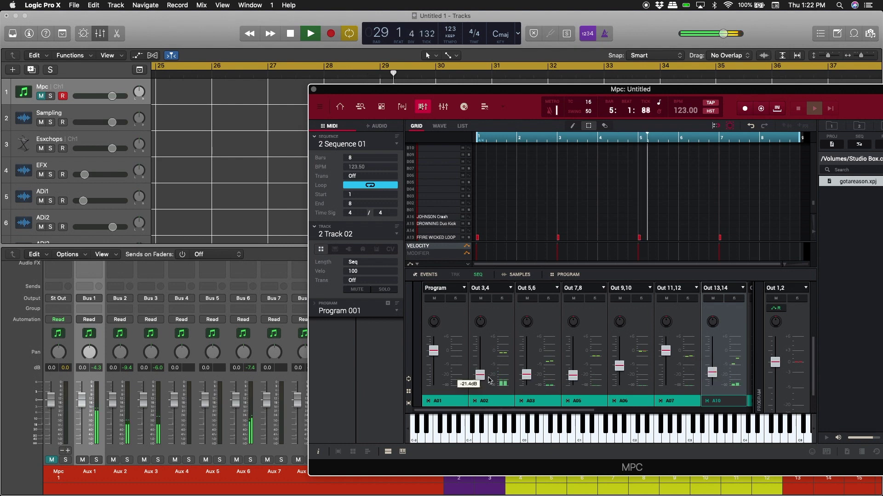
pyautogui.moveTo(483, 381); pyautogui.dragTo(481, 378)
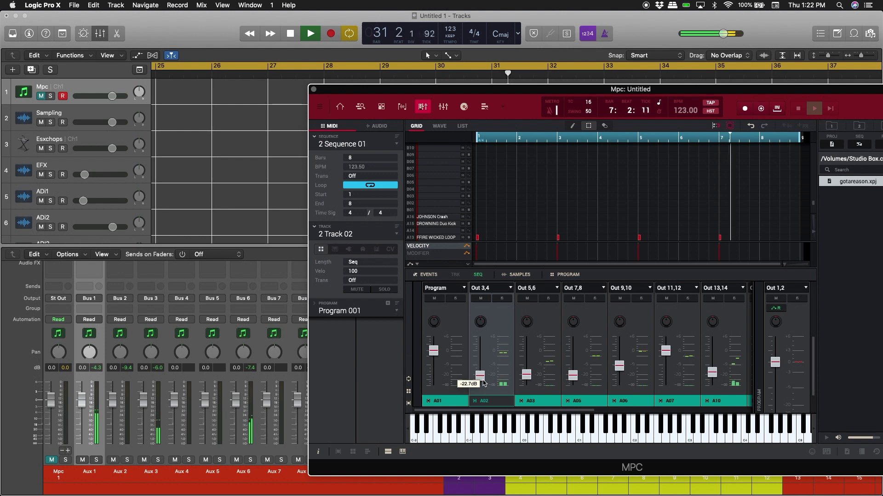
pyautogui.hscroll(5, 551, 377)
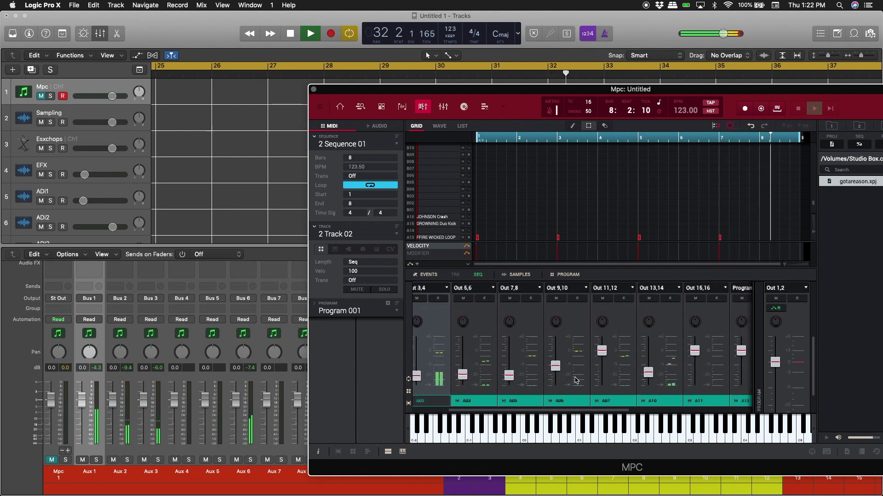
# Lower the MPC's A10 pad to -25.4 dB and A13 to -24.3 dB
pyautogui.hscroll(2, 575, 380)
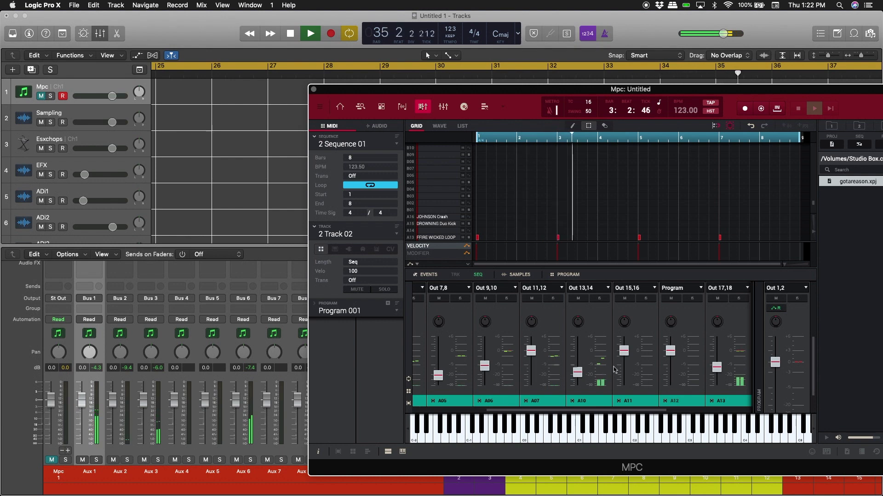
pyautogui.moveTo(619, 369)
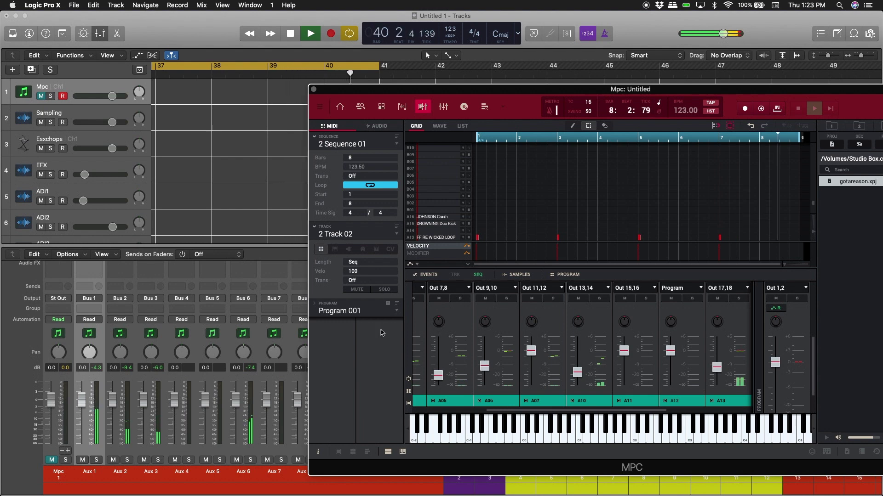
pyautogui.hscroll(-5, 507, 374)
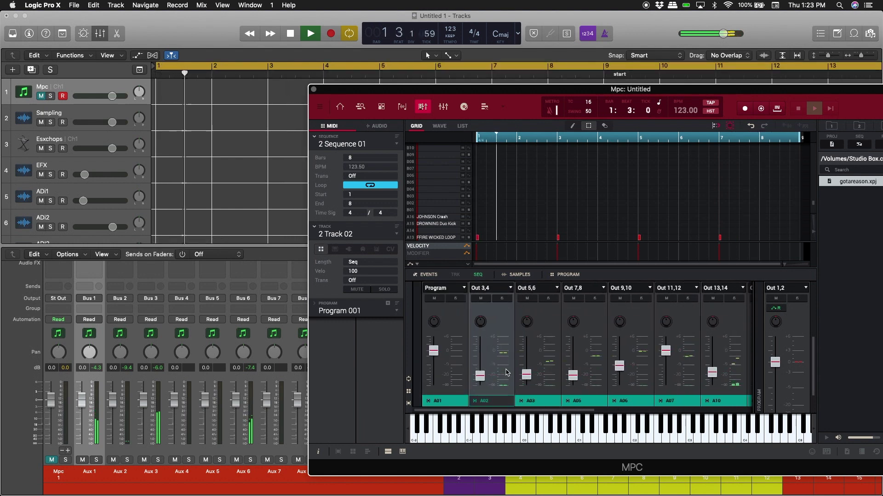
pyautogui.moveTo(480, 368)
pyautogui.mouseDown()
pyautogui.moveTo(481, 387)
pyautogui.moveTo(480, 378)
pyautogui.mouseUp()
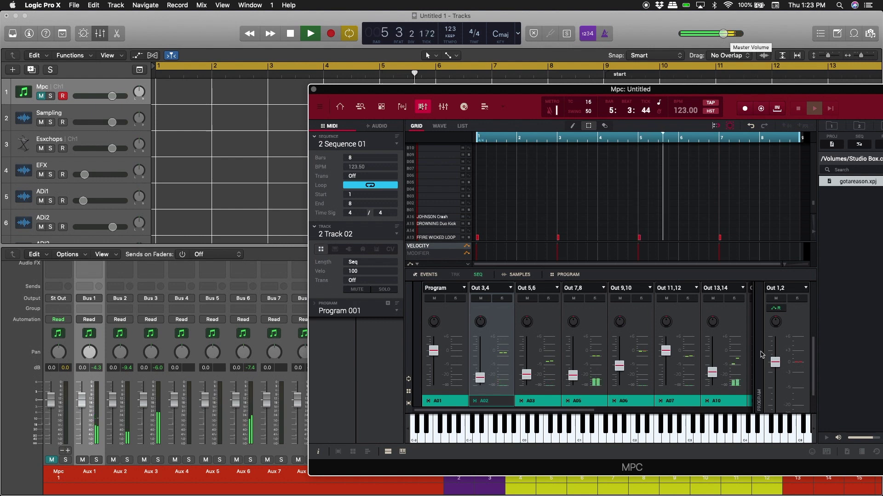
pyautogui.moveTo(714, 376)
pyautogui.moveTo(714, 378); pyautogui.dragTo(717, 385)
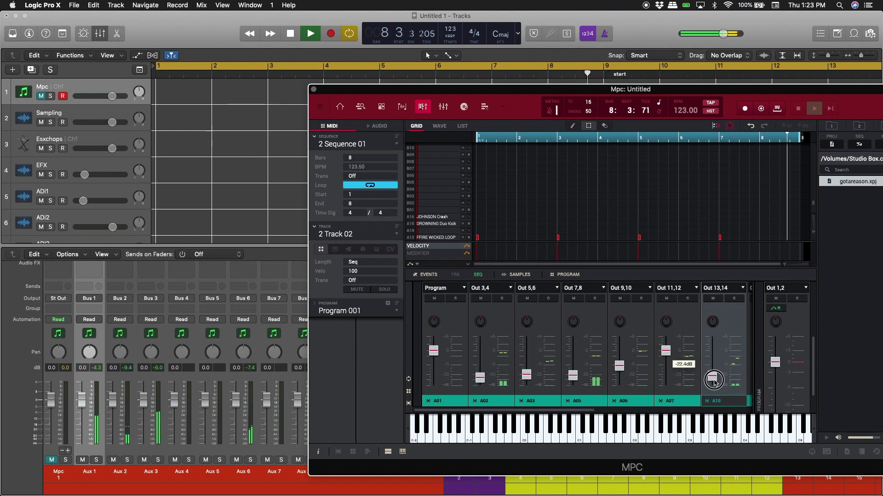
pyautogui.hscroll(5, 704, 377)
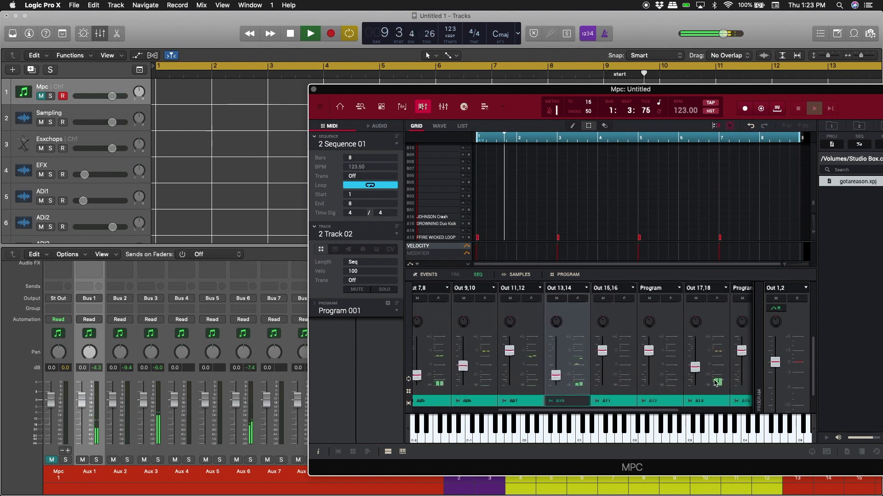
pyautogui.moveTo(692, 374); pyautogui.dragTo(691, 384)
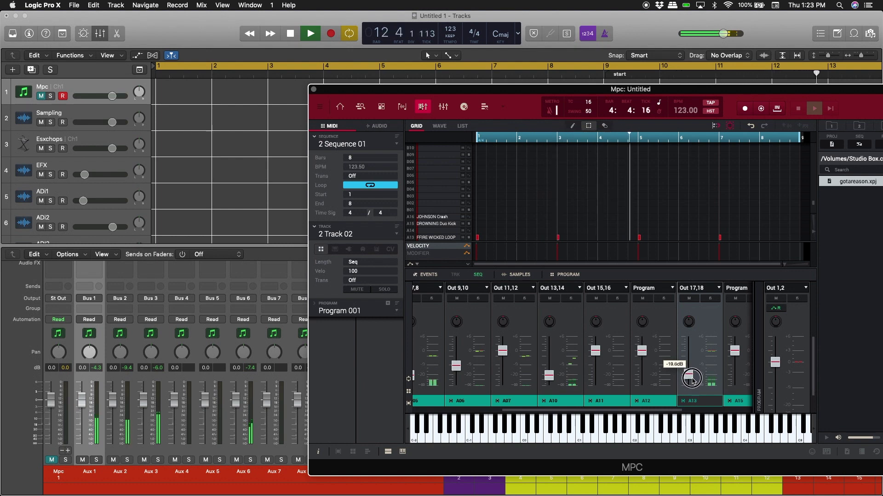
# Bring the A02 pad down to about -29.6 dB and A03 to -22.5 dB
pyautogui.moveTo(644, 410); pyautogui.dragTo(584, 409)
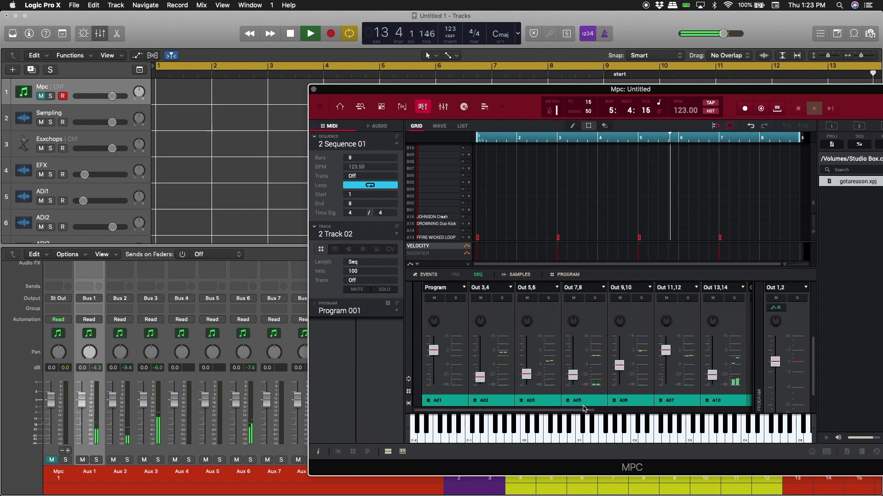
pyautogui.moveTo(479, 378); pyautogui.dragTo(479, 385)
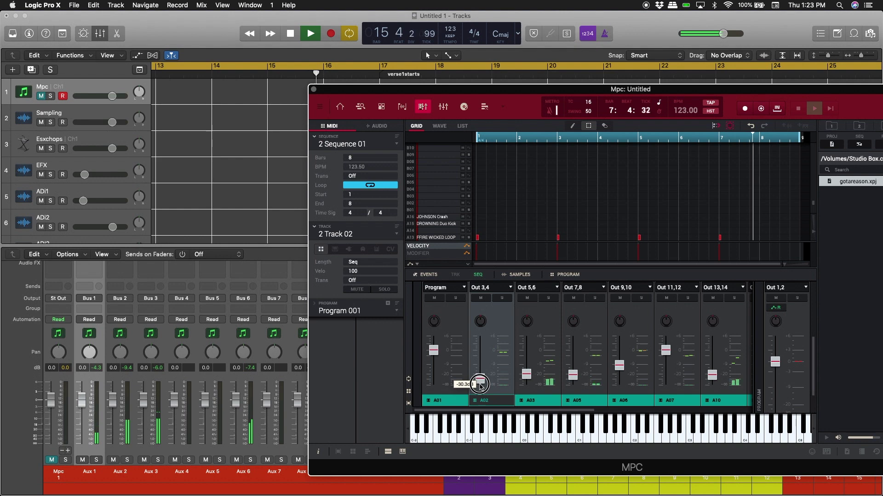
pyautogui.moveTo(479, 386); pyautogui.dragTo(480, 382)
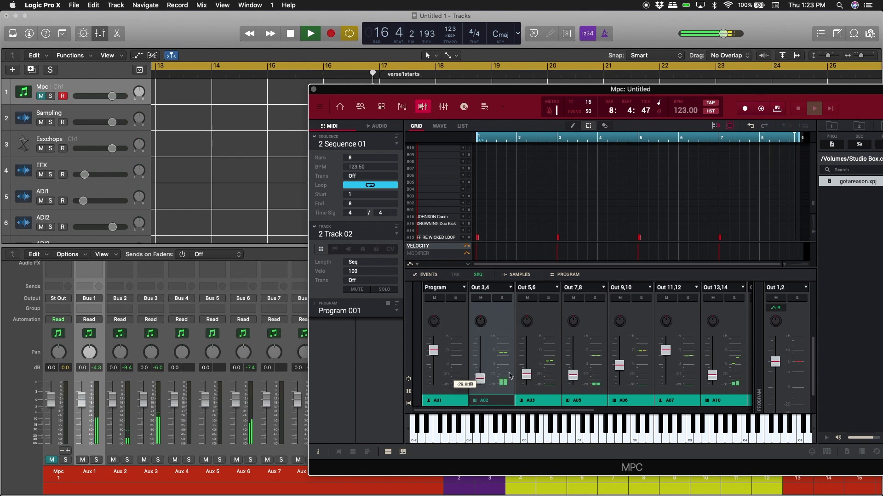
pyautogui.click(574, 380)
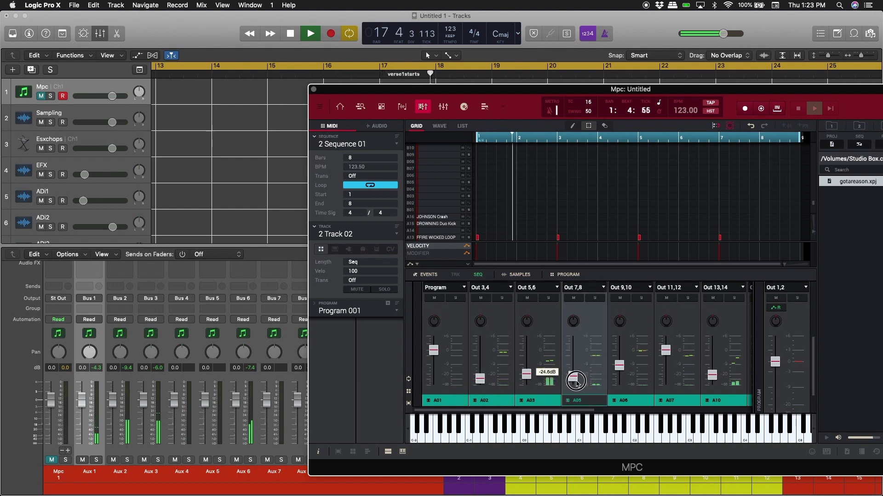
pyautogui.click(526, 376)
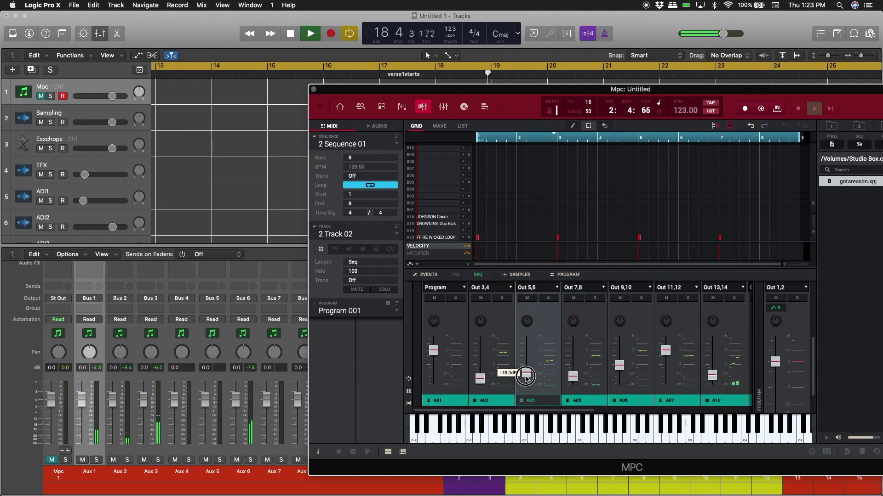
pyautogui.moveTo(526, 378); pyautogui.dragTo(527, 383)
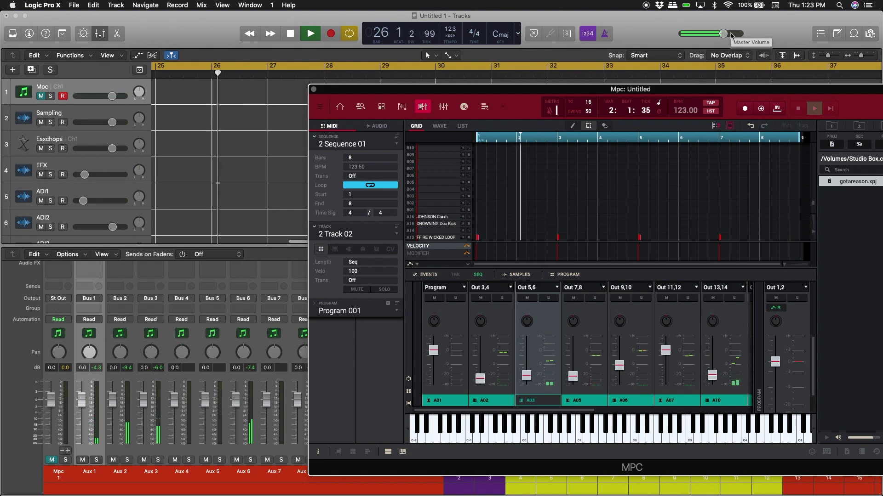
# Lower the A07 pad to about -21.9 dB and shift the MPC window left to reveal its master section
pyautogui.moveTo(665, 350); pyautogui.dragTo(674, 366)
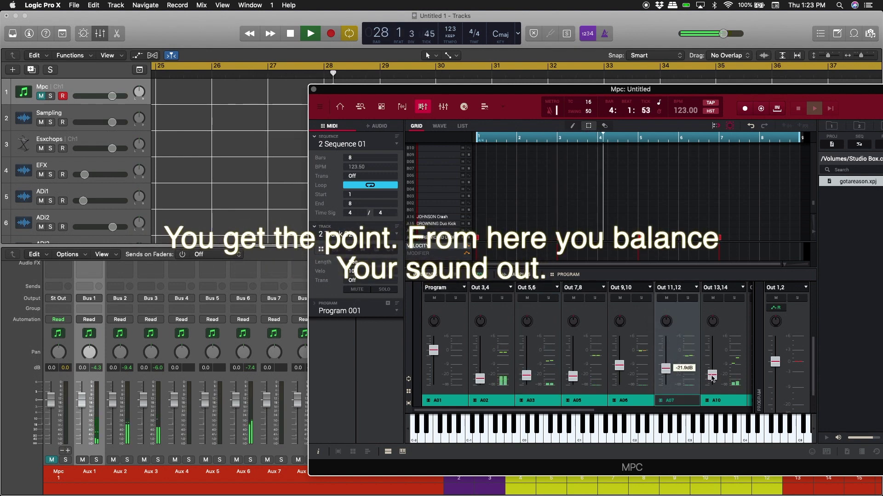
pyautogui.moveTo(674, 366); pyautogui.dragTo(672, 370)
pyautogui.moveTo(580, 386)
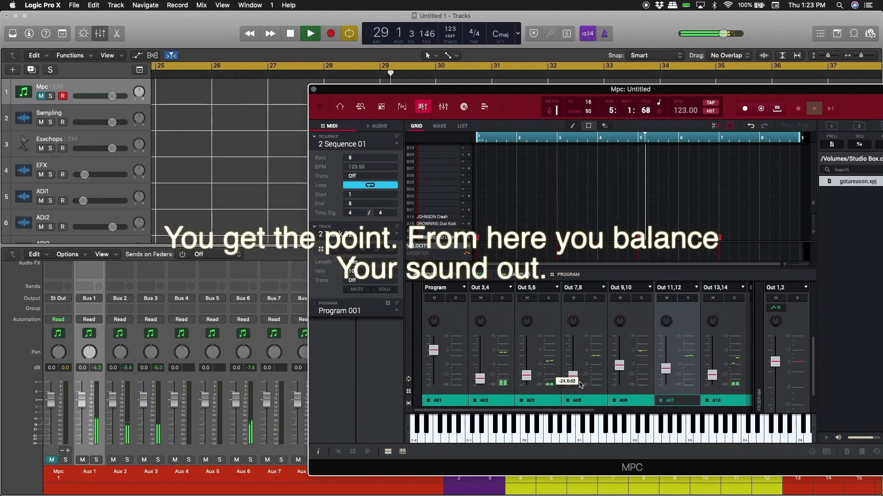
pyautogui.hscroll(10, 580, 386)
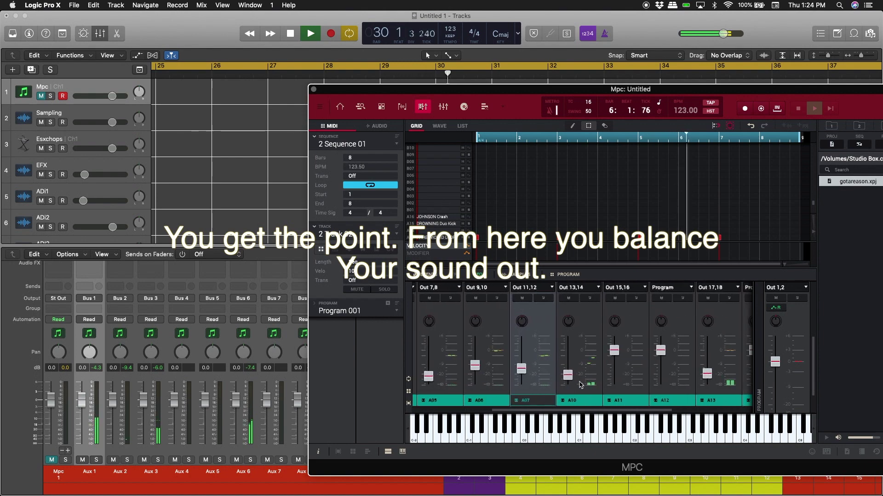
pyautogui.moveTo(738, 92); pyautogui.dragTo(657, 95)
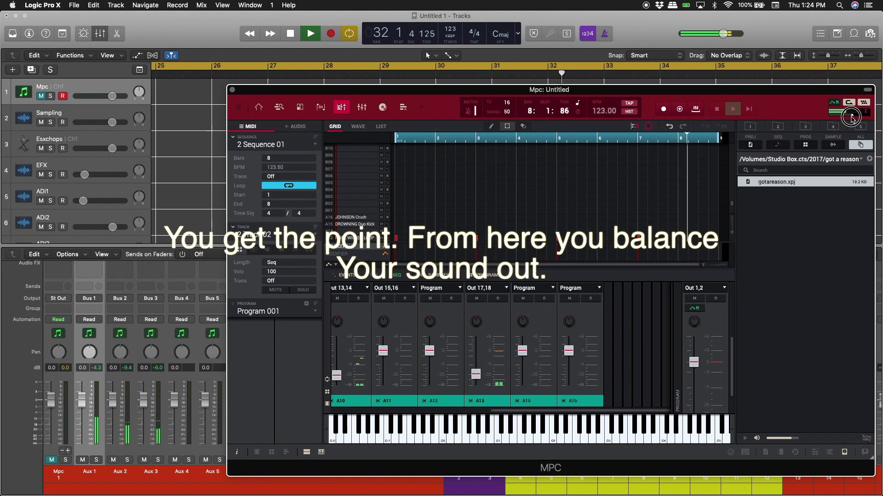
# Turn the MPC master output knob from -9.46 dB down to -19 dB, then move the window up
pyautogui.moveTo(846, 116)
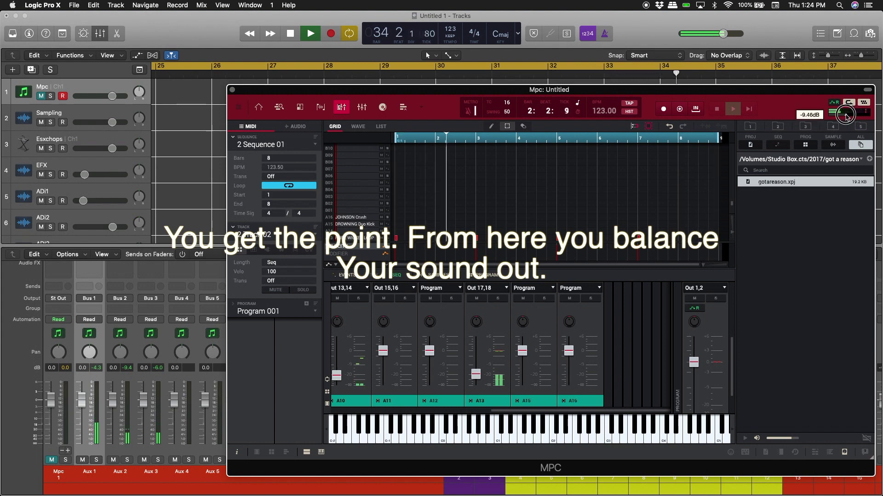
pyautogui.moveTo(846, 116); pyautogui.dragTo(839, 117)
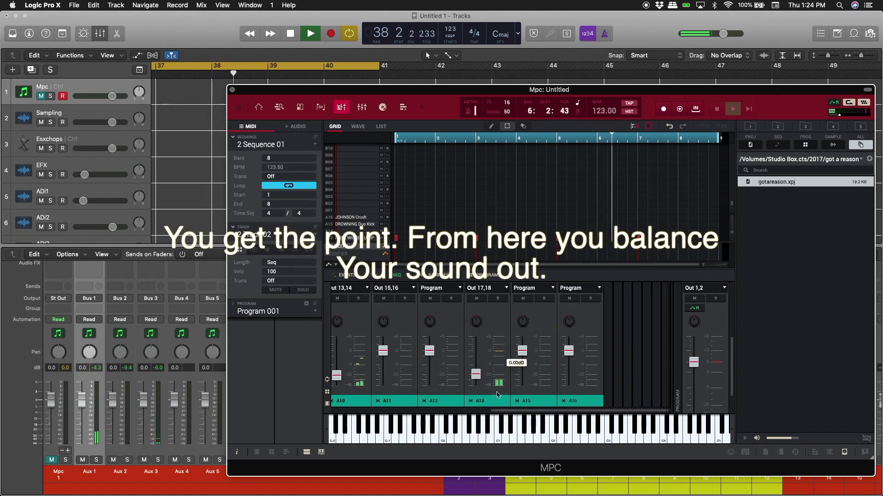
pyautogui.moveTo(477, 387)
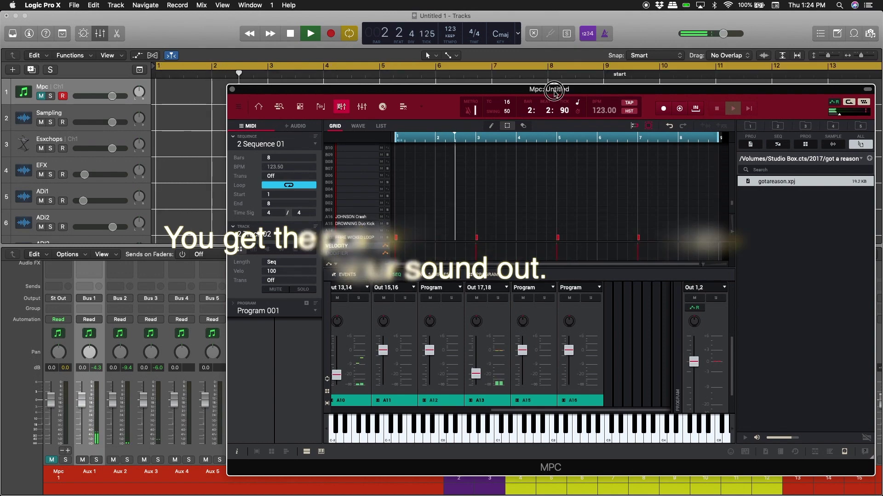
pyautogui.moveTo(561, 90); pyautogui.dragTo(572, 65)
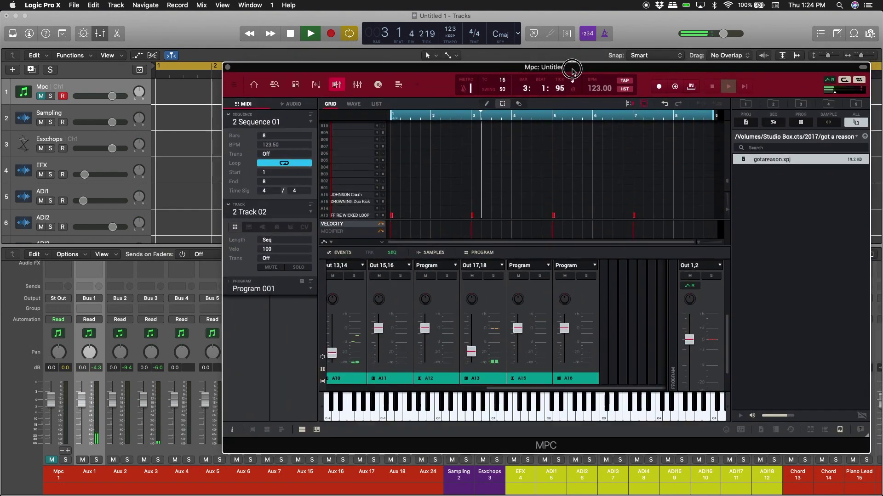
# Bring the MPC master output back up to about -9 dB and scroll the mixer strips back
pyautogui.click(833, 93)
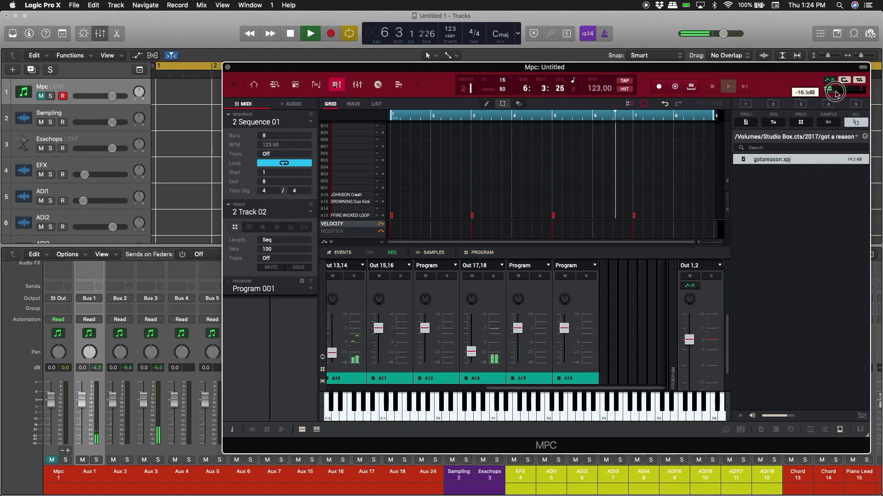
pyautogui.moveTo(835, 93); pyautogui.dragTo(838, 93)
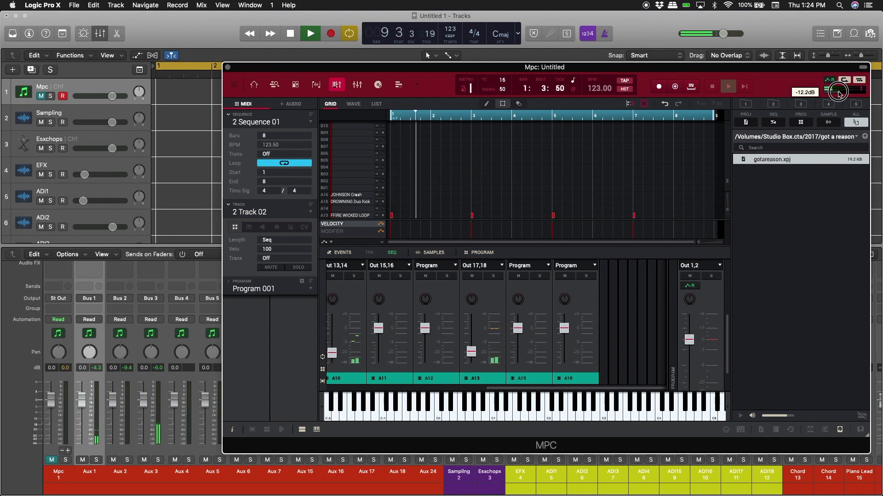
pyautogui.moveTo(837, 93); pyautogui.dragTo(837, 92)
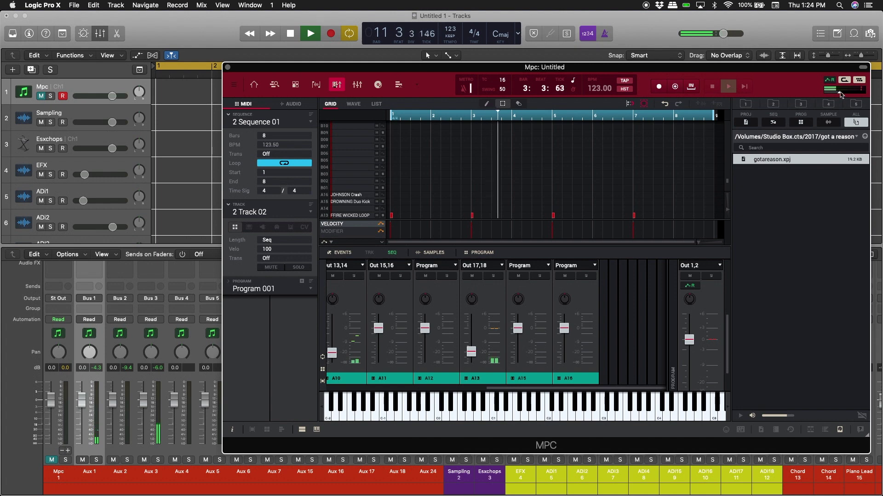
pyautogui.moveTo(840, 94); pyautogui.dragTo(842, 95)
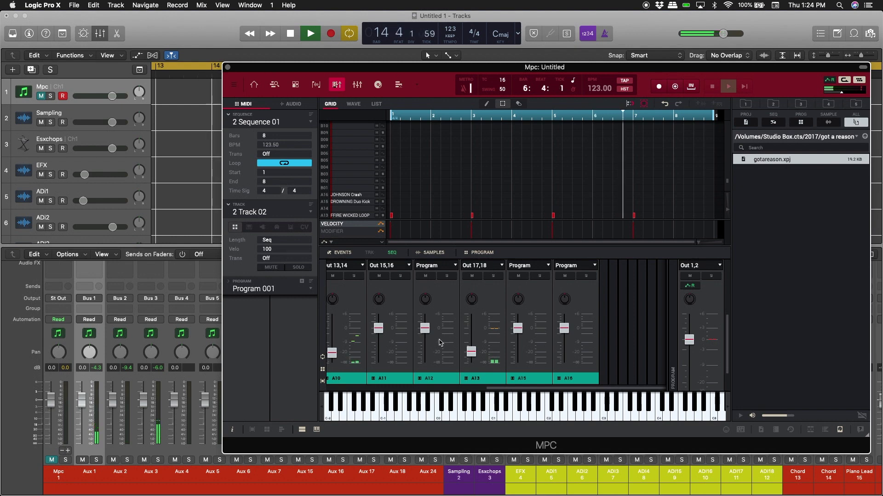
pyautogui.hscroll(-10, 440, 343)
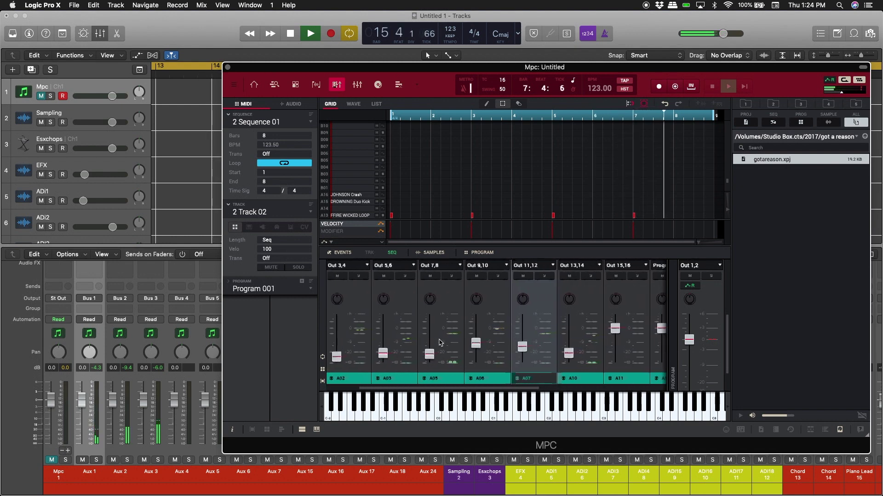
pyautogui.hscroll(-3, 440, 343)
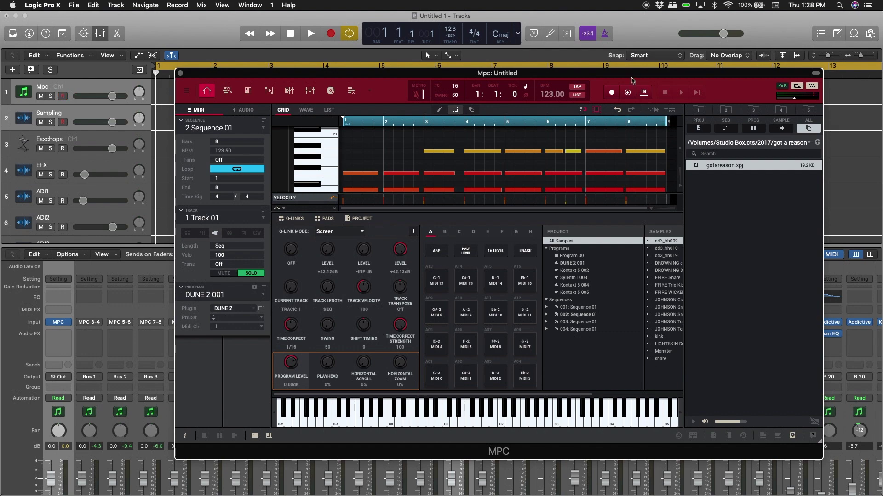
# Shorten the cycle range so it ends at bar 9, matching the 8-bar MPC sequence
pyautogui.moveTo(629, 76); pyautogui.dragTo(571, 282)
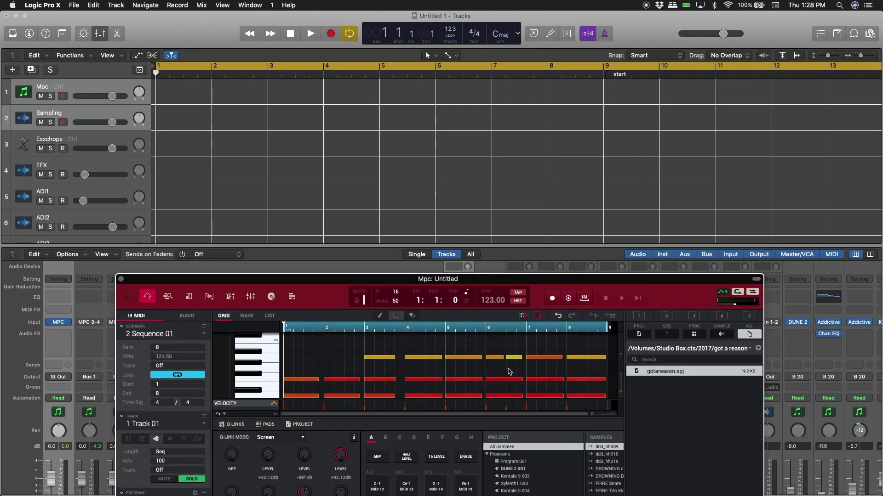
pyautogui.scroll(10, 509, 371)
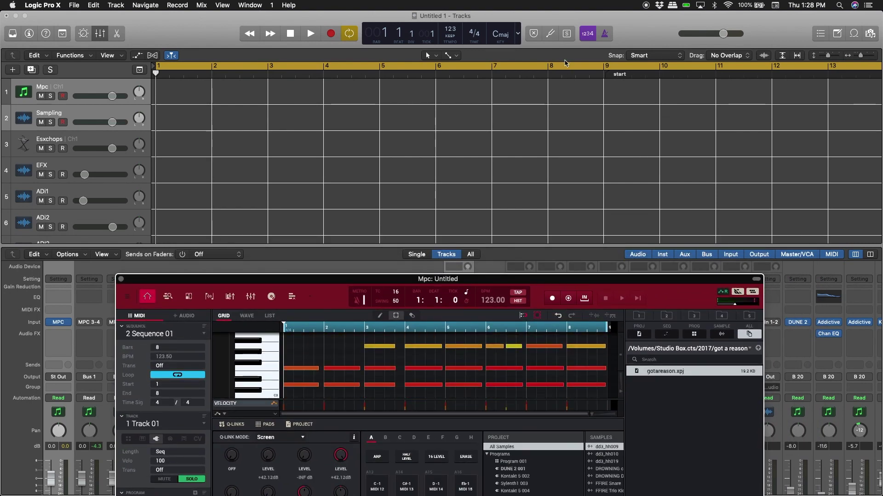
pyautogui.press('super+Left')
pyautogui.press('super+Left')
pyautogui.press('super+Left')
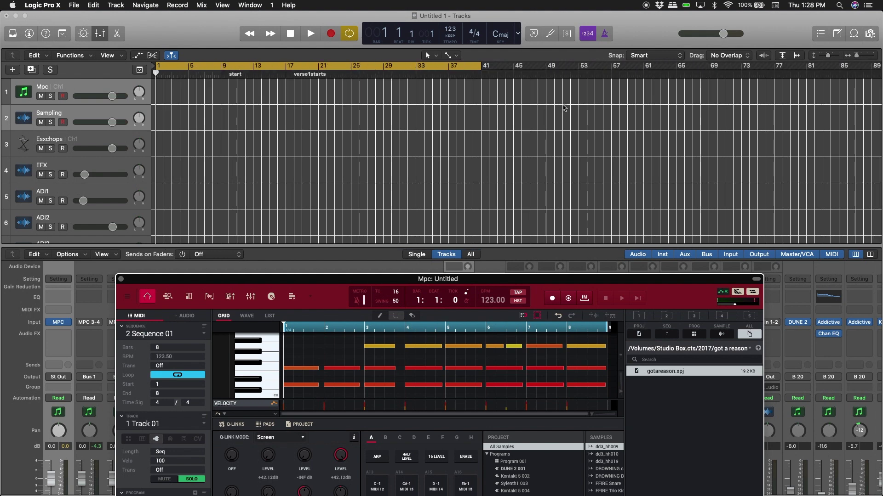
pyautogui.click(479, 65)
pyautogui.moveTo(480, 65); pyautogui.dragTo(224, 64)
pyautogui.press('super+Right')
pyautogui.press('super+Right')
pyautogui.press('super+Right')
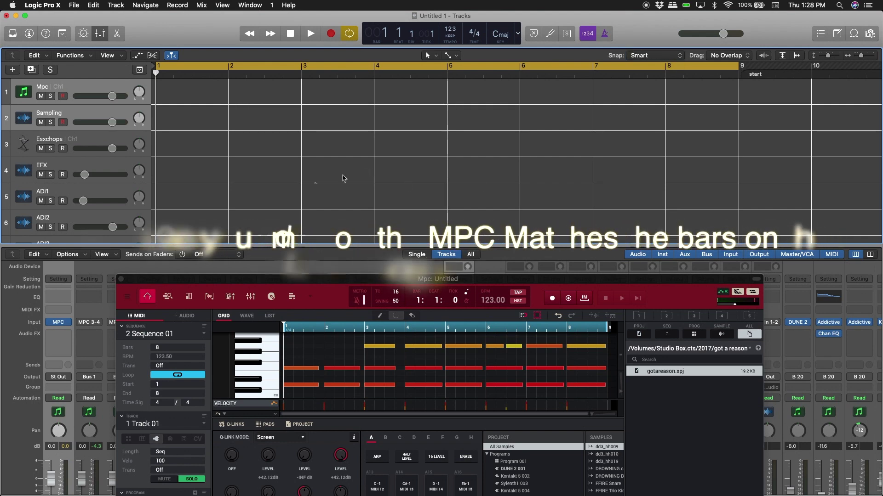
# Rename track 13 from Chord to Dune
pyautogui.scroll(-1, 192, 202)
pyautogui.scroll(-10, 192, 202)
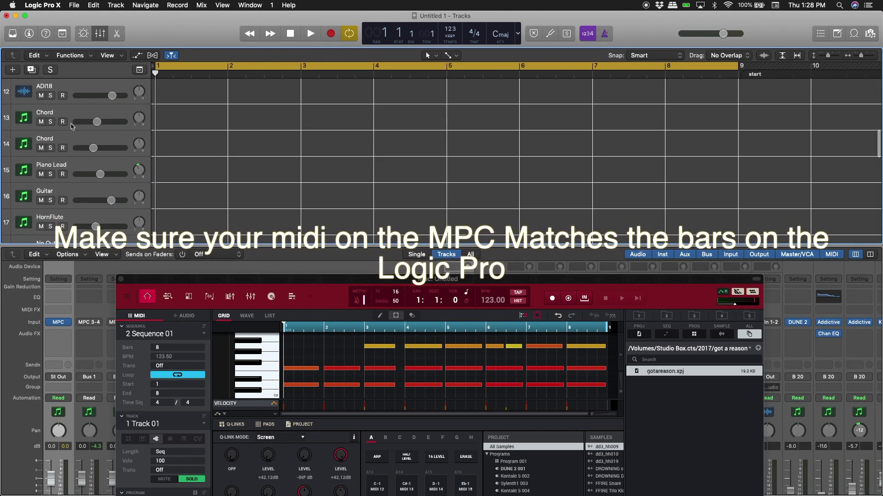
pyautogui.click(66, 115)
pyautogui.doubleClick(45, 113)
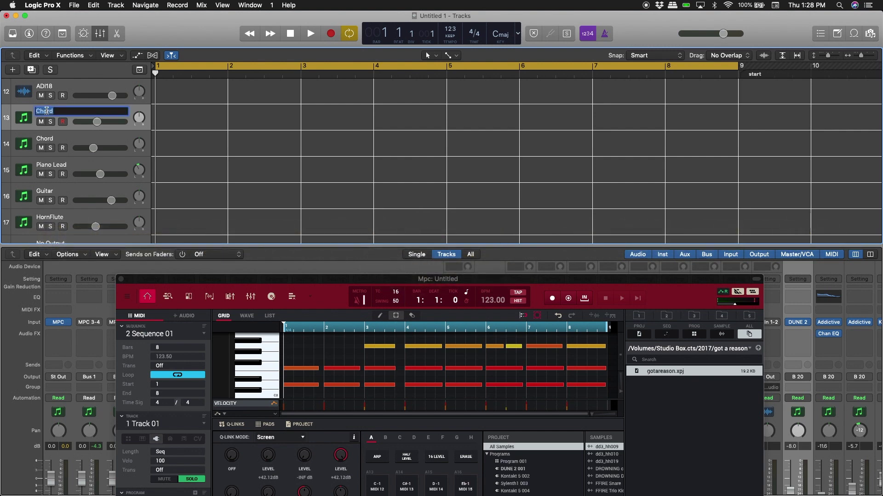
pyautogui.press('Return')
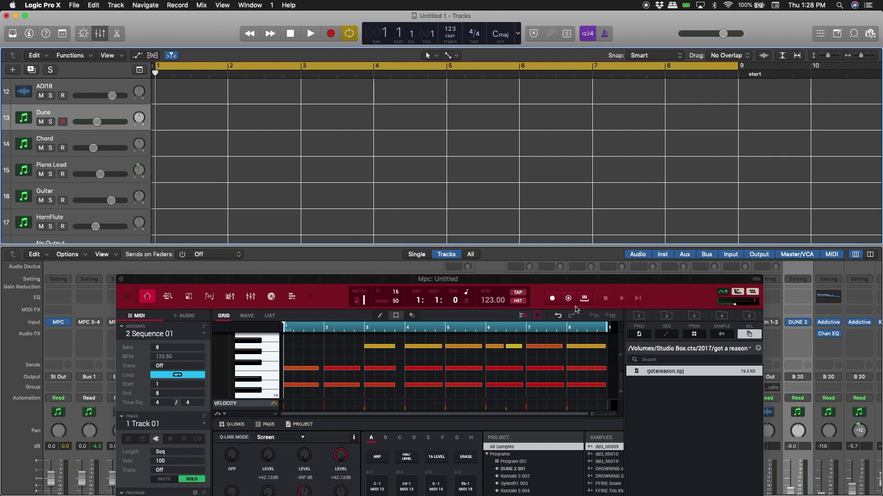
# Drag the MPC sequence's MIDI onto the Dune track at bar 1, declining the MPC tempo
pyautogui.click(613, 319)
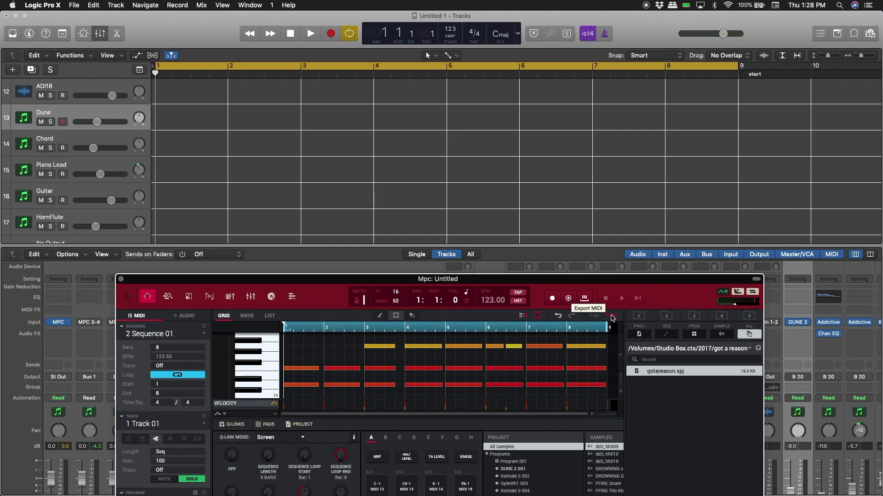
pyautogui.moveTo(612, 318); pyautogui.dragTo(612, 322)
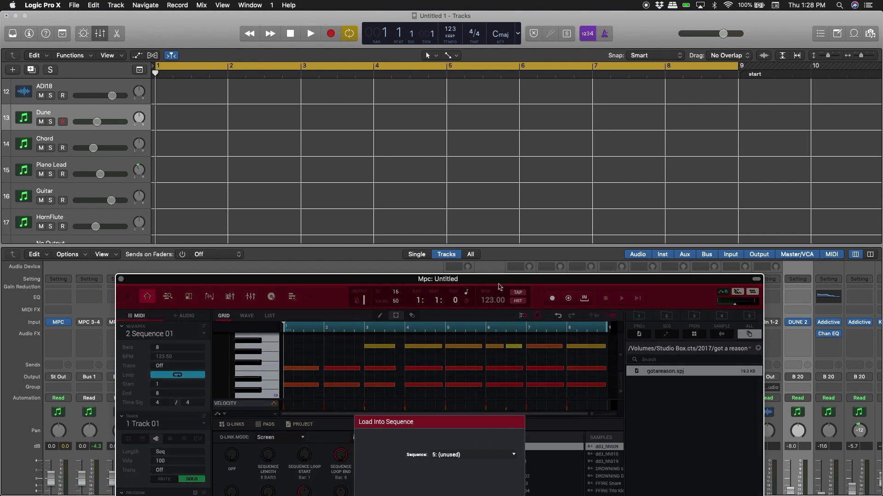
pyautogui.moveTo(505, 280); pyautogui.dragTo(505, 221)
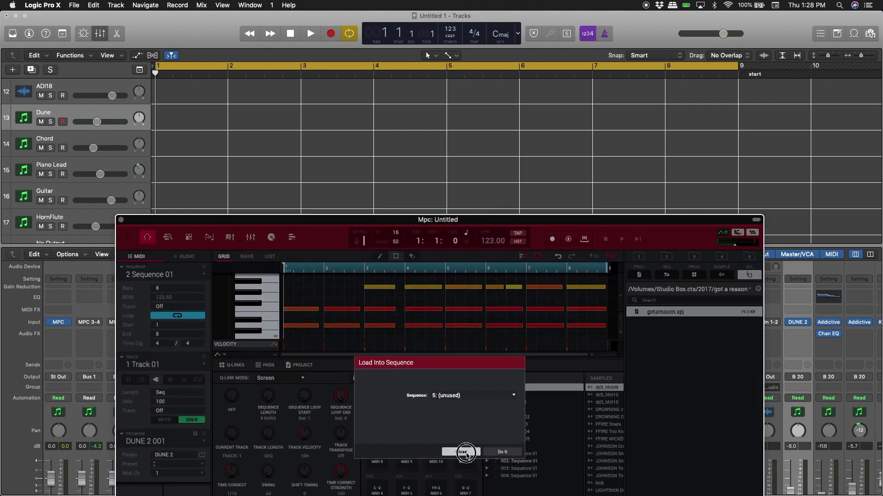
pyautogui.click(464, 452)
pyautogui.moveTo(595, 221); pyautogui.dragTo(592, 290)
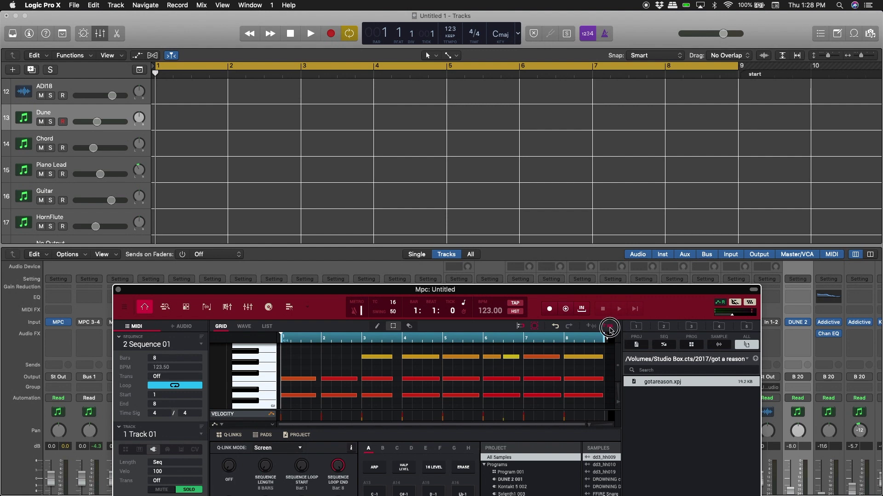
pyautogui.moveTo(609, 330); pyautogui.dragTo(162, 119)
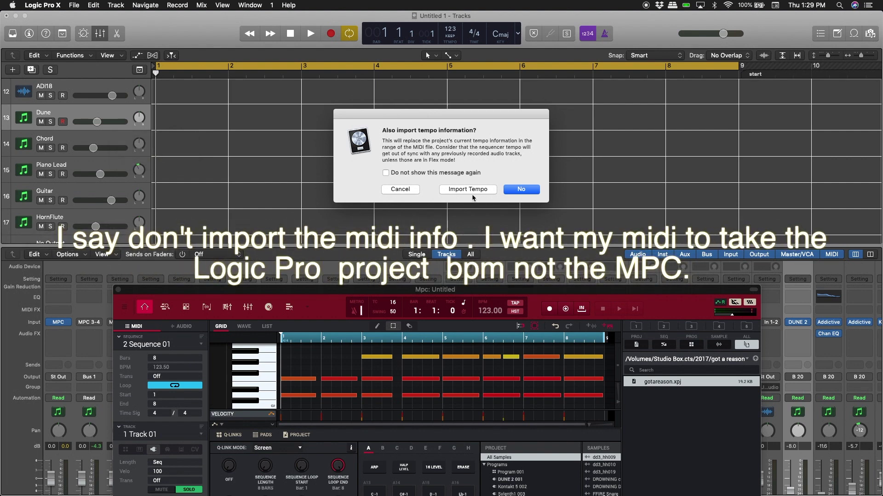
pyautogui.click(517, 190)
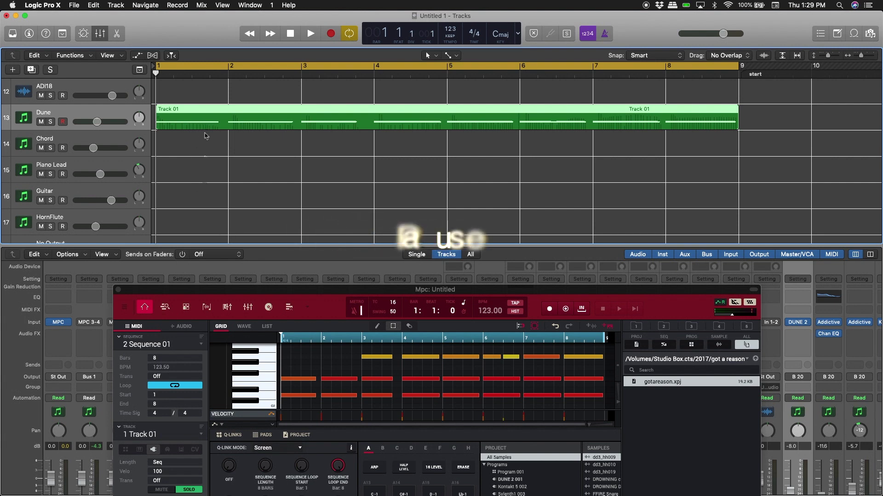
# Delete the imported Track 01 region from the Dune track
pyautogui.moveTo(206, 285); pyautogui.dragTo(200, 256)
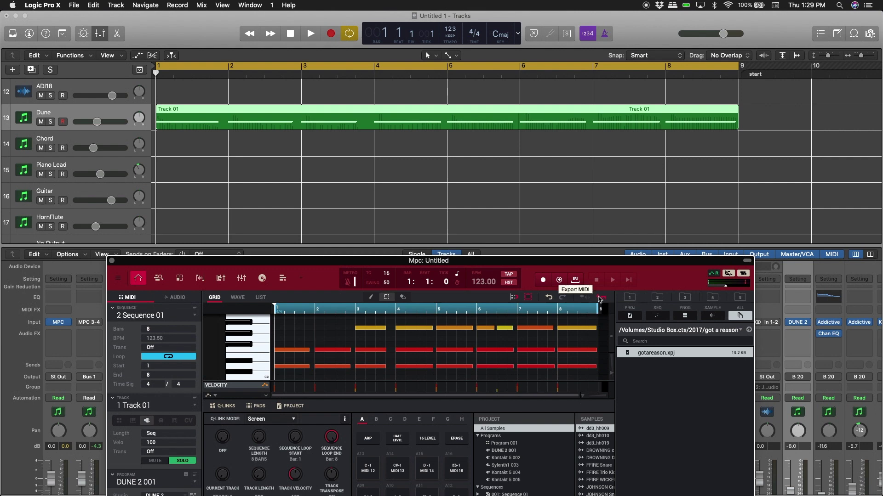
pyautogui.click(496, 129)
pyautogui.press('Delete')
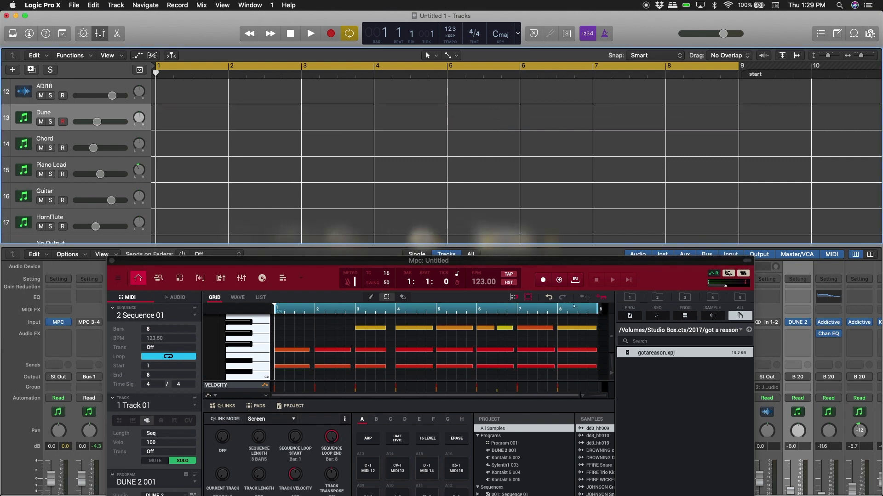
# Start exporting the MPC sequence as MIDI again, dismissing the Load Into Sequence prompt
pyautogui.click(602, 299)
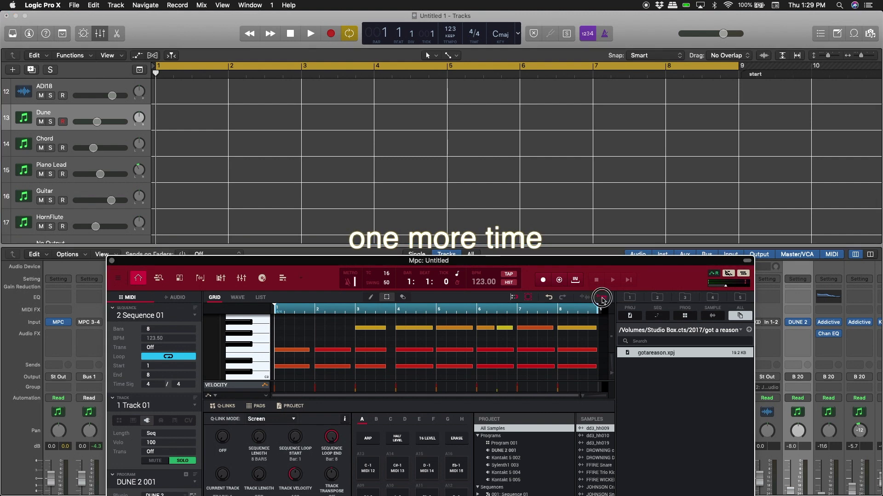
pyautogui.click(601, 299)
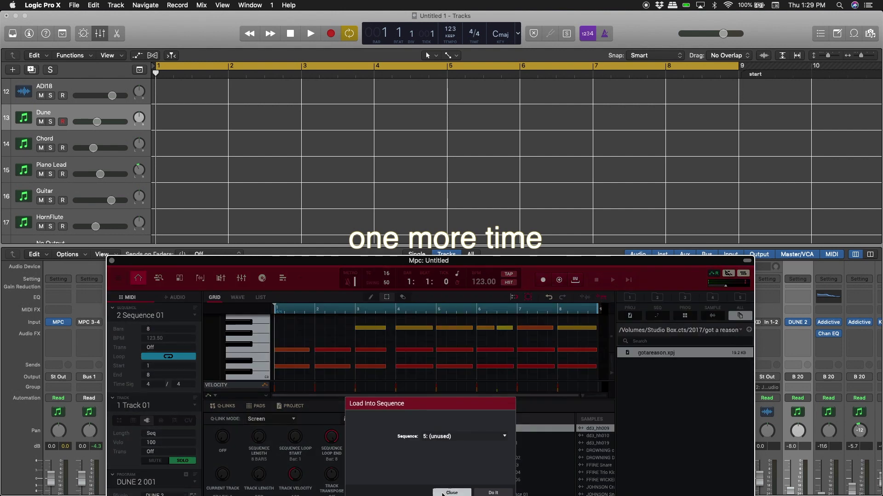
pyautogui.click(443, 494)
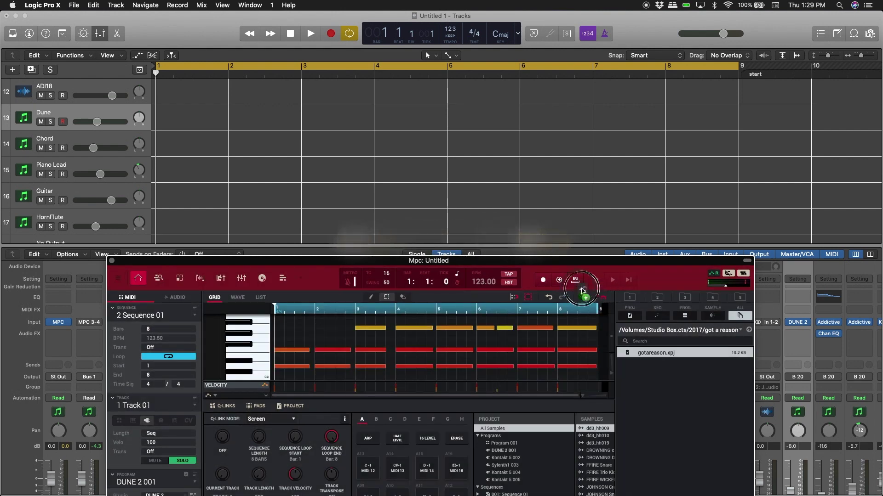
# Drop the MPC's Track 01 MIDI onto the Dune track at bar 1 without importing the tempo
pyautogui.moveTo(583, 290); pyautogui.dragTo(161, 148)
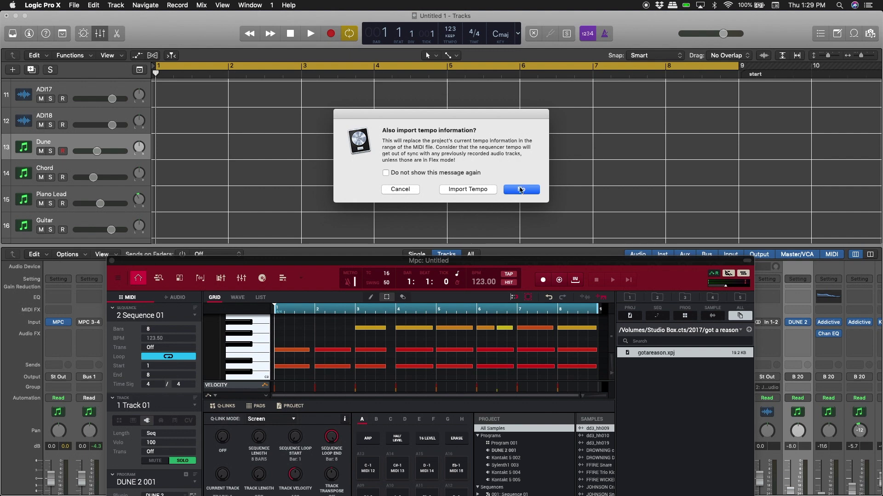
pyautogui.click(520, 190)
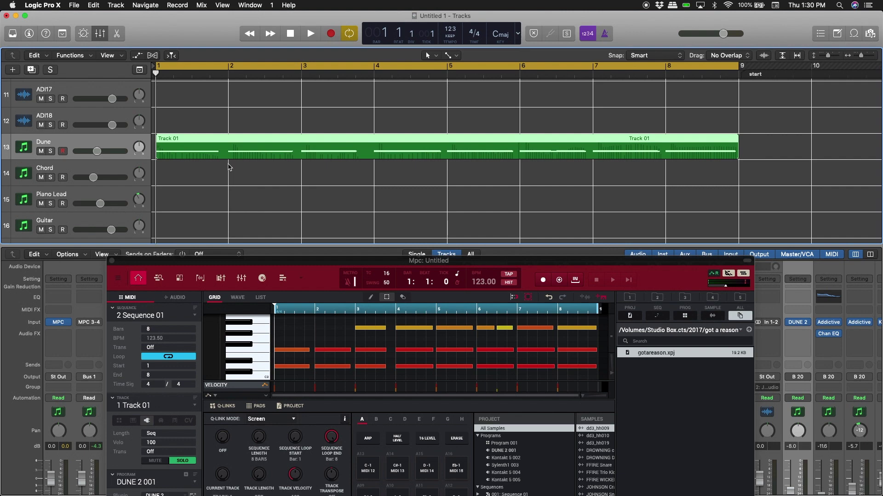
# Bring up the MPC's DUNE 2 instrument editor
pyautogui.scroll(-5, 230, 166)
pyautogui.scroll(4, 231, 167)
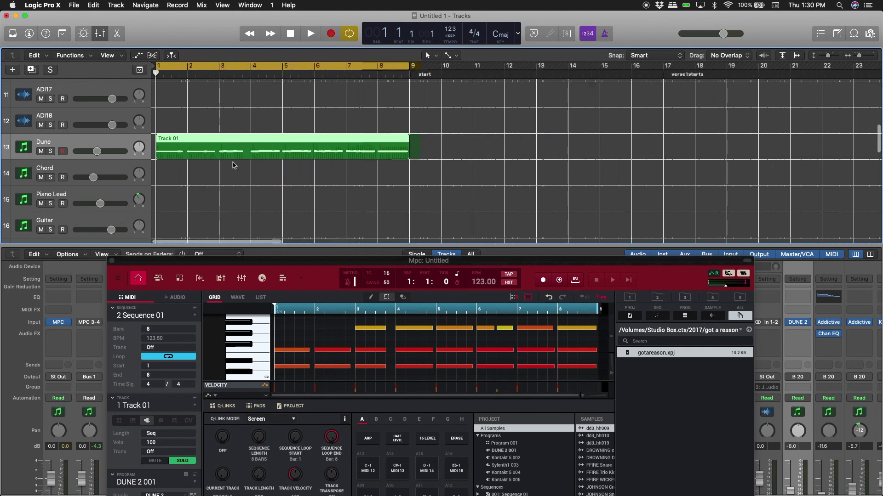
pyautogui.scroll(-2, 232, 165)
pyautogui.scroll(-1, 233, 165)
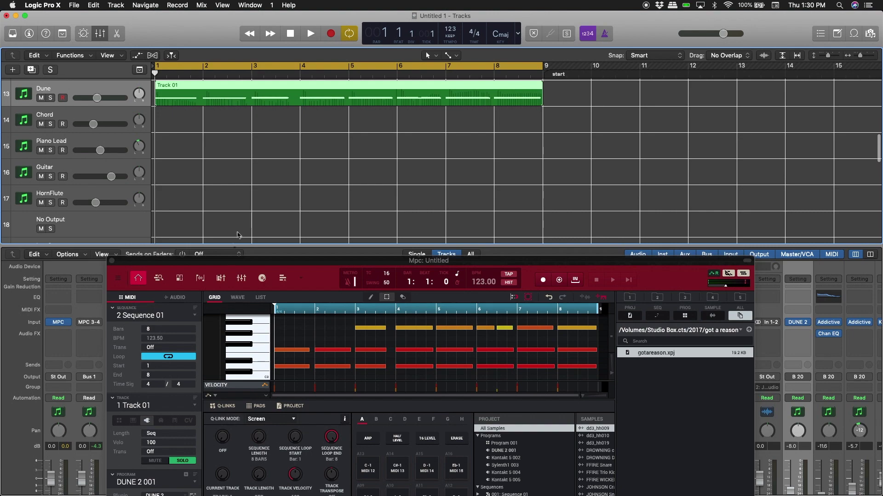
pyautogui.moveTo(211, 256); pyautogui.dragTo(311, 156)
pyautogui.click(292, 396)
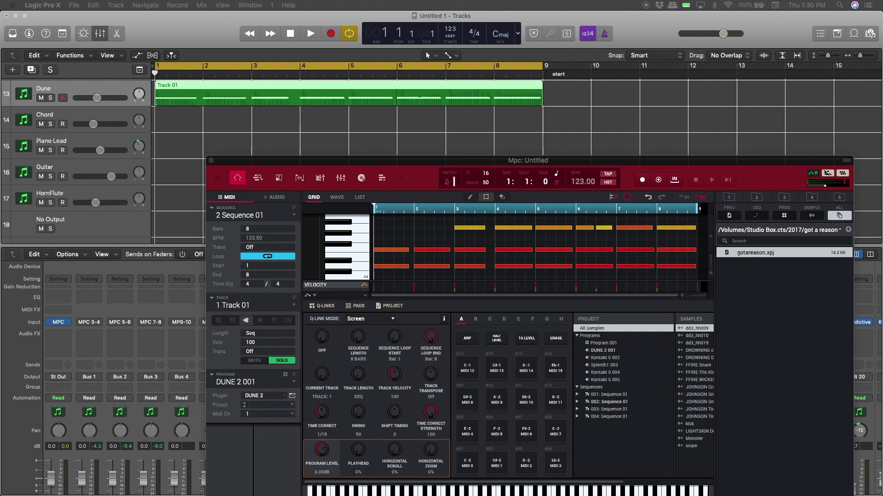
# Close the DUNE 2 editor and then the MPC plugin window
pyautogui.moveTo(6, 181); pyautogui.dragTo(129, 178)
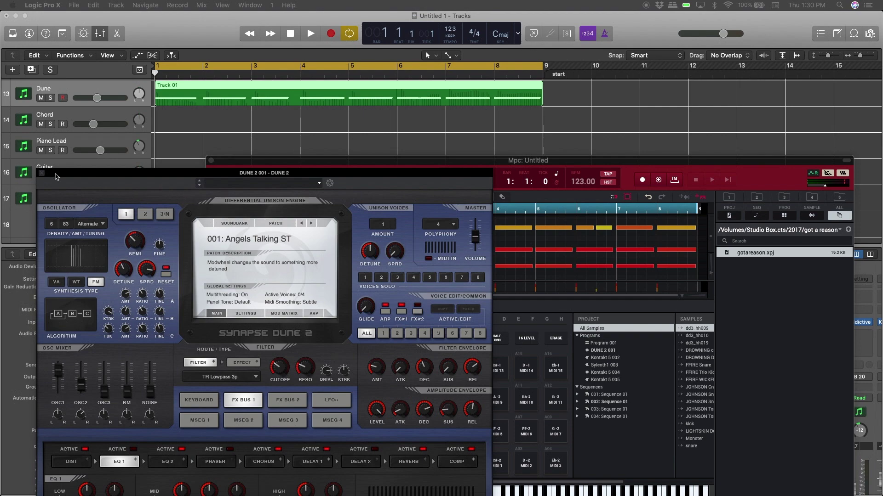
pyautogui.click(43, 174)
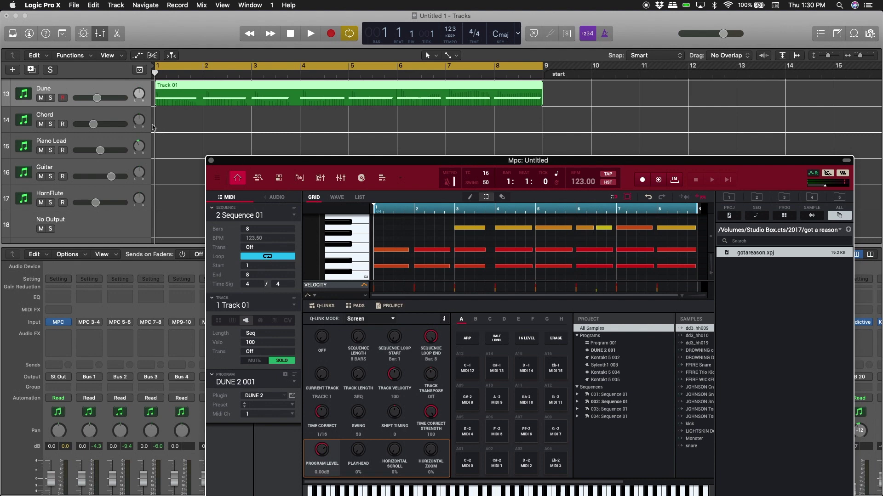
pyautogui.click(122, 87)
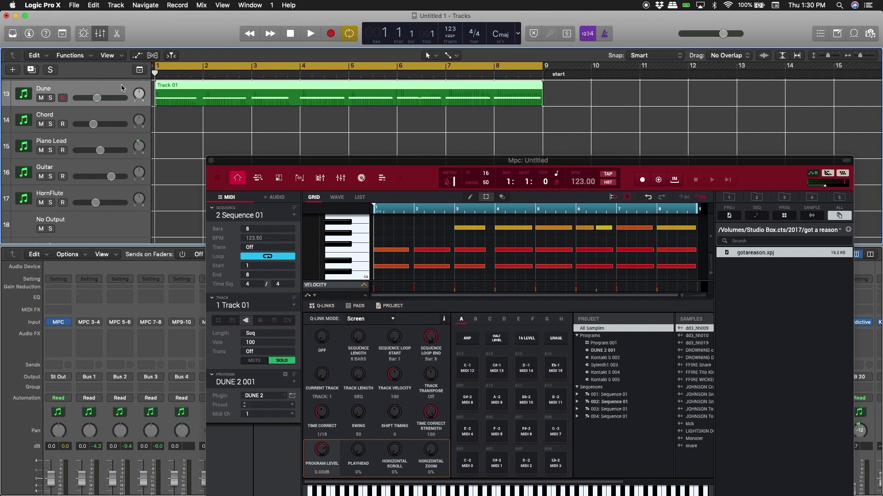
pyautogui.click(211, 162)
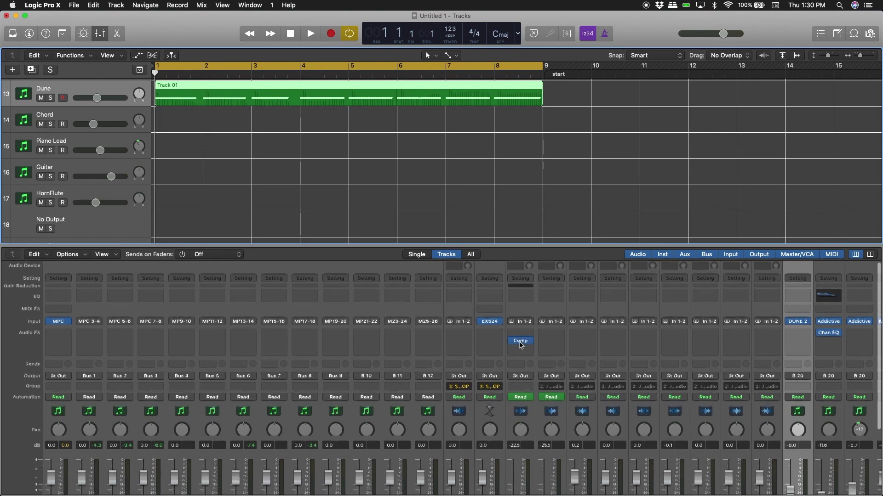
# Load the Factory 001: Angels Talking ST patch into the Dune track's Dune 2 instrument
pyautogui.hscroll(5, 521, 348)
pyautogui.hscroll(4, 520, 346)
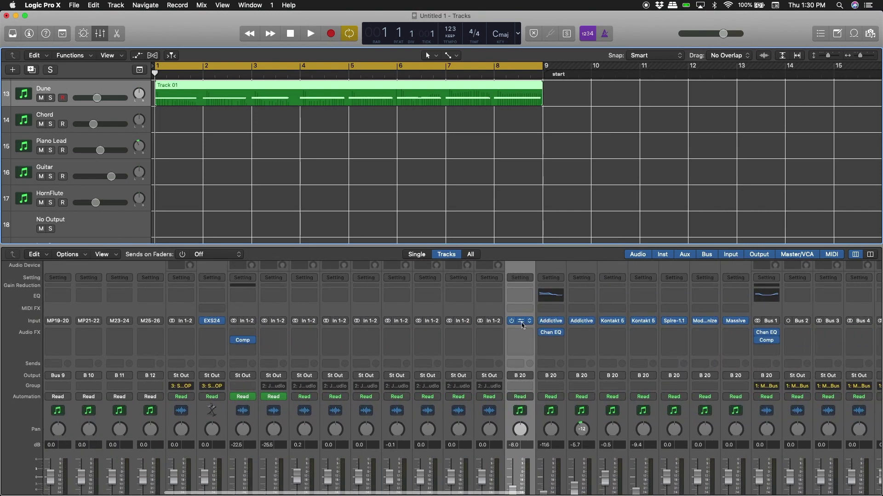
pyautogui.click(521, 321)
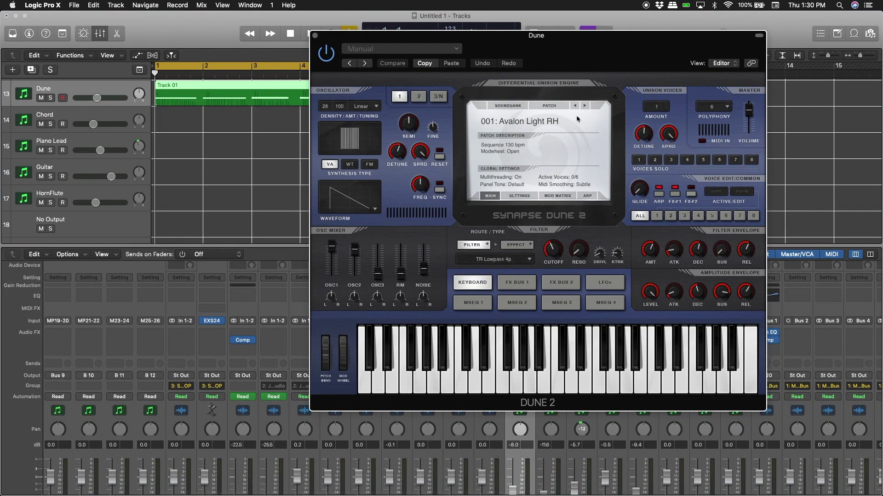
pyautogui.click(551, 106)
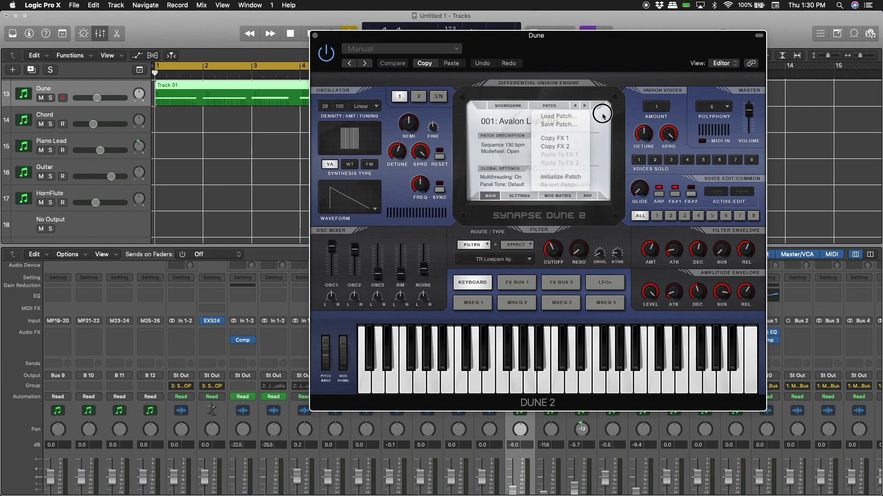
pyautogui.click(584, 105)
pyautogui.click(584, 106)
pyautogui.click(584, 106)
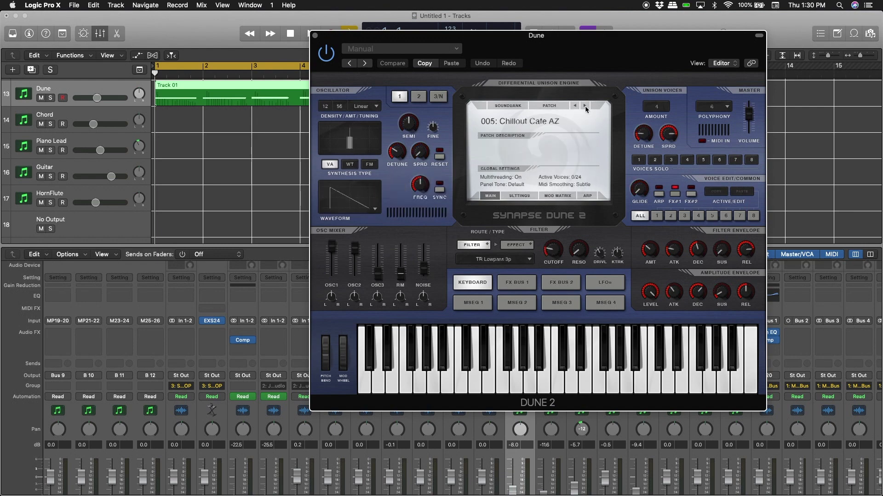
pyautogui.click(584, 106)
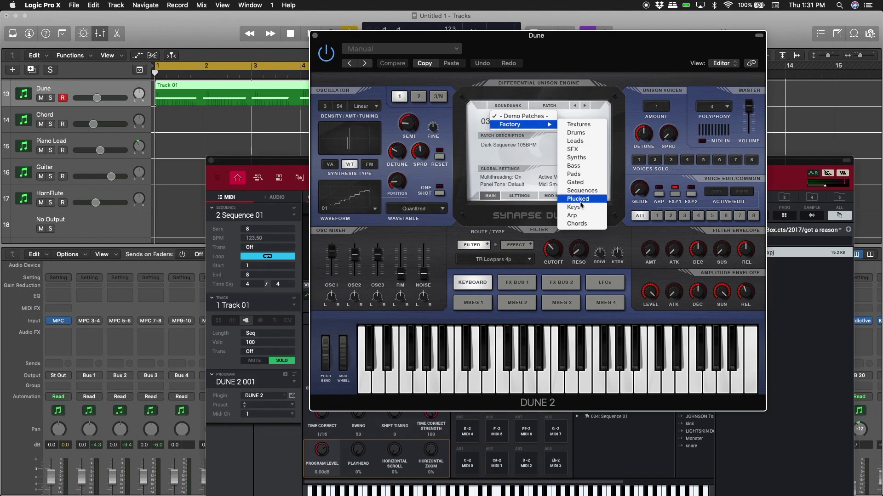
pyautogui.click(577, 215)
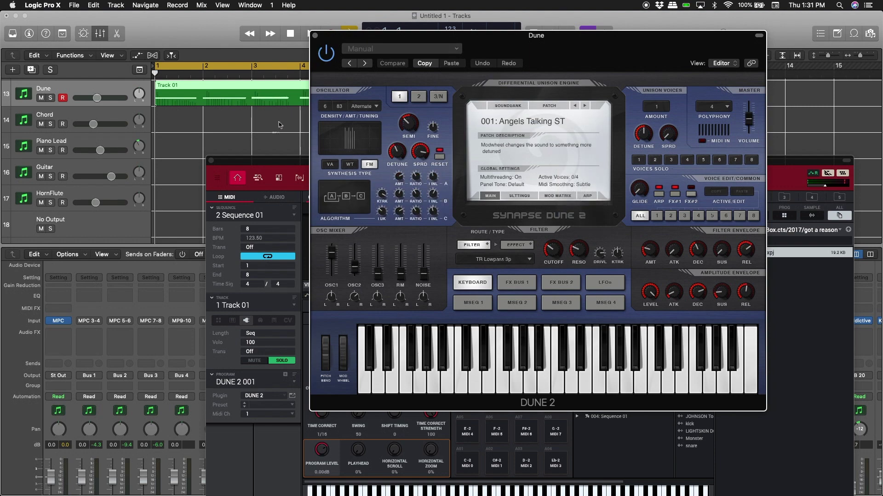
# Close the MPC window and the Dune 2 instrument window
pyautogui.click(264, 162)
pyautogui.click(211, 161)
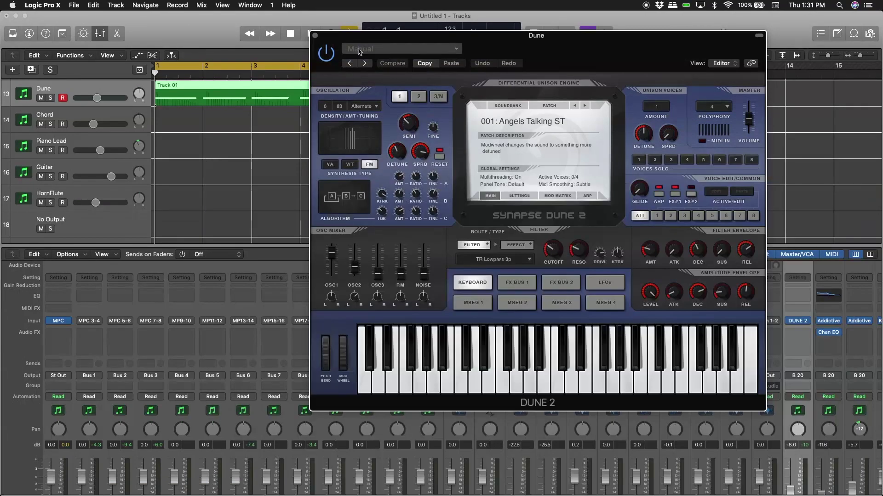
pyautogui.moveTo(506, 42); pyautogui.dragTo(342, 159)
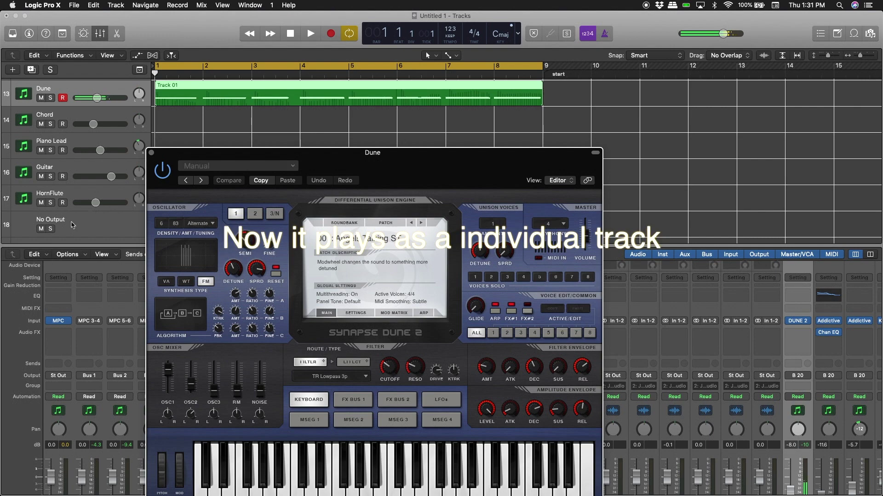
pyautogui.click(152, 153)
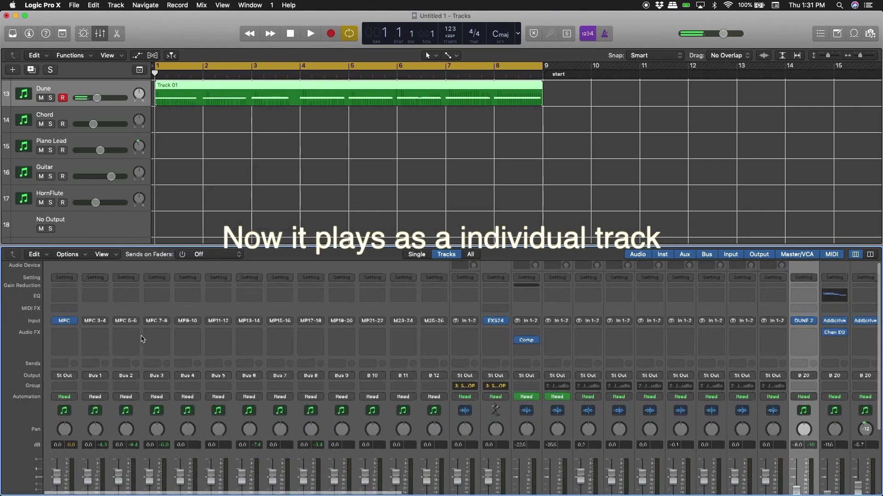
# Start playback, mute Track 01 inside the MPC plugin, and close the MPC window
pyautogui.scroll(-5, 138, 413)
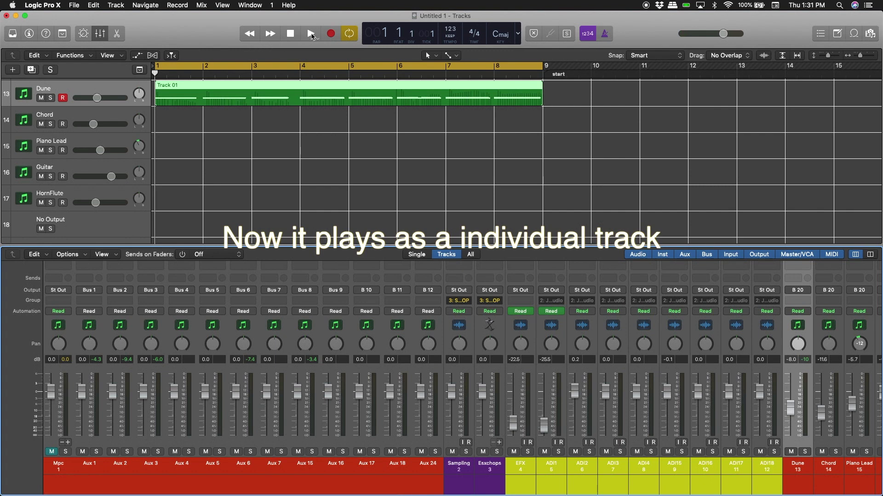
pyautogui.click(311, 34)
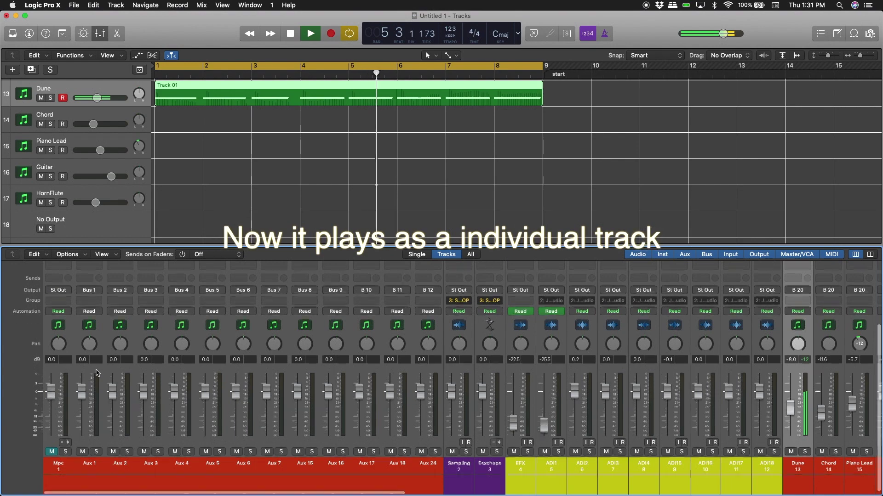
pyautogui.scroll(3, 96, 374)
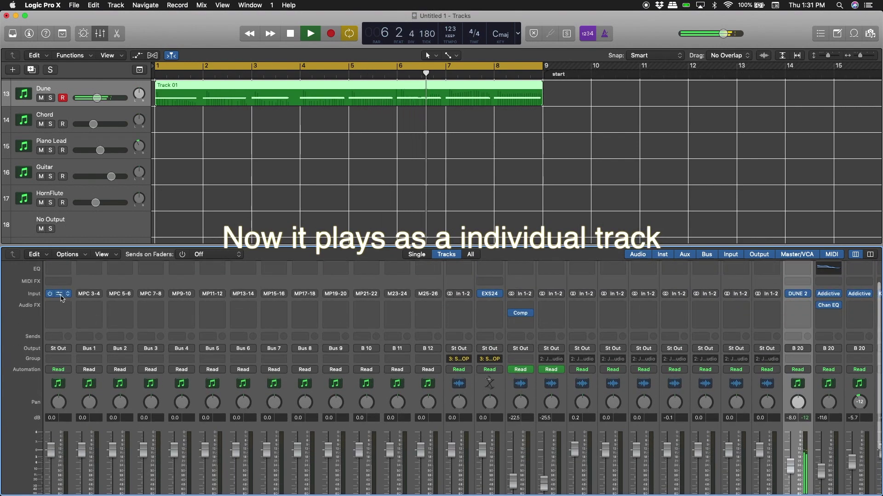
pyautogui.click(60, 295)
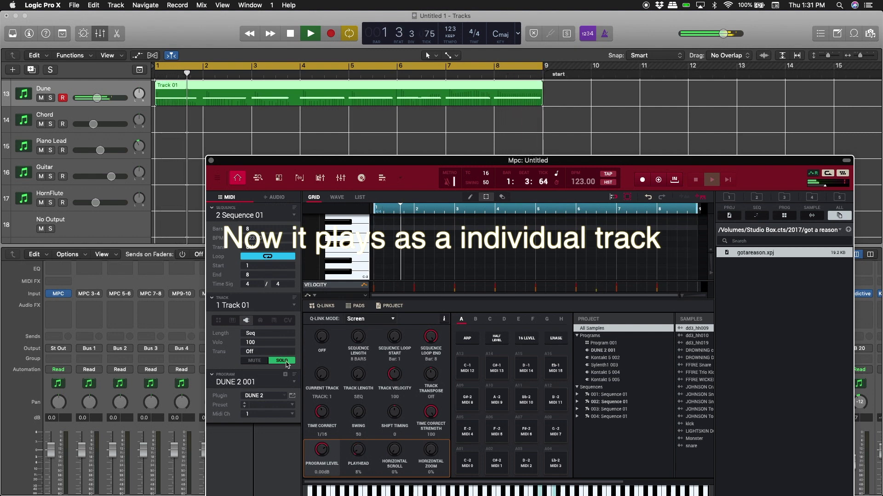
pyautogui.click(263, 361)
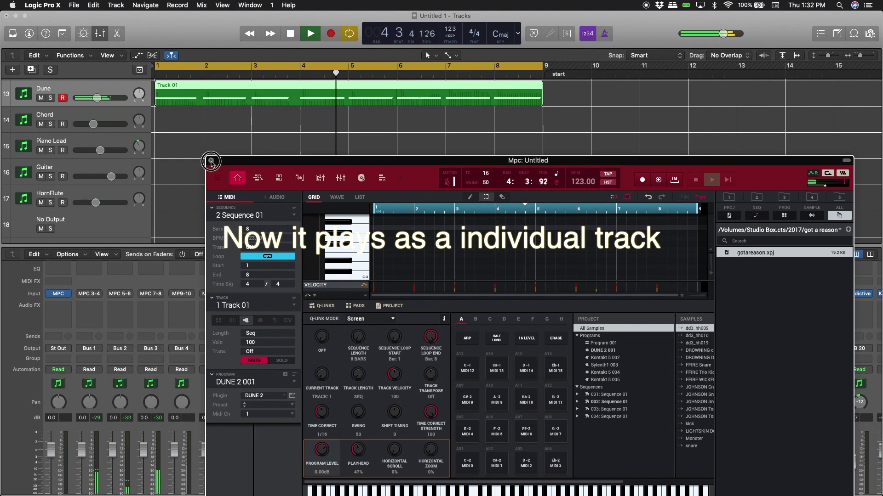
pyautogui.click(211, 162)
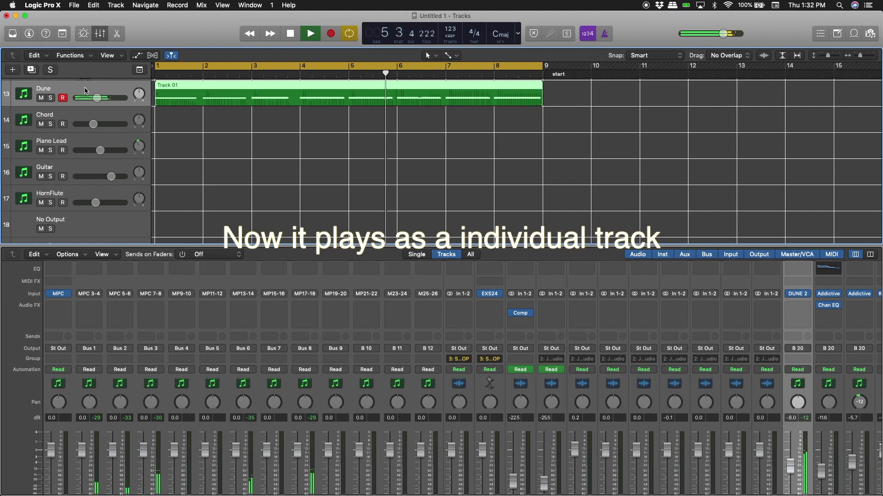
# Lower the Dune track's volume fader to about -20.5 dB during cycling playback of bars 1–9
pyautogui.moveTo(97, 98); pyautogui.dragTo(73, 100)
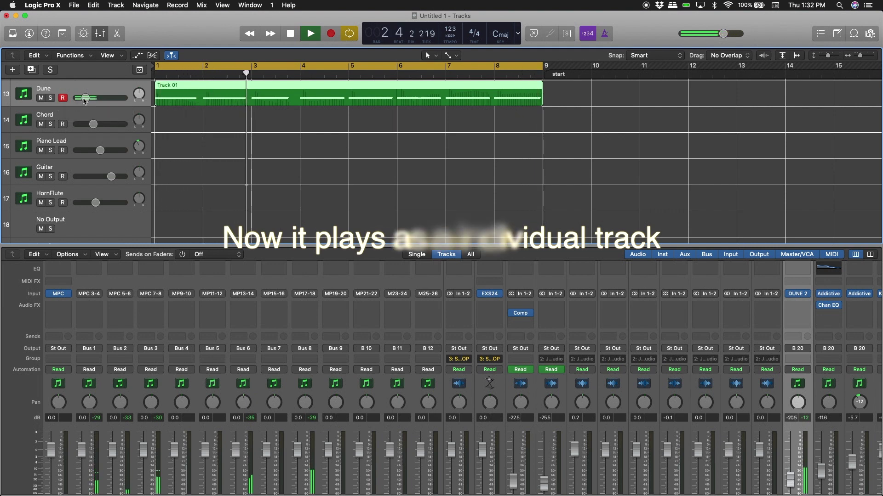
pyautogui.scroll(-3, 156, 241)
pyautogui.scroll(-3, 157, 241)
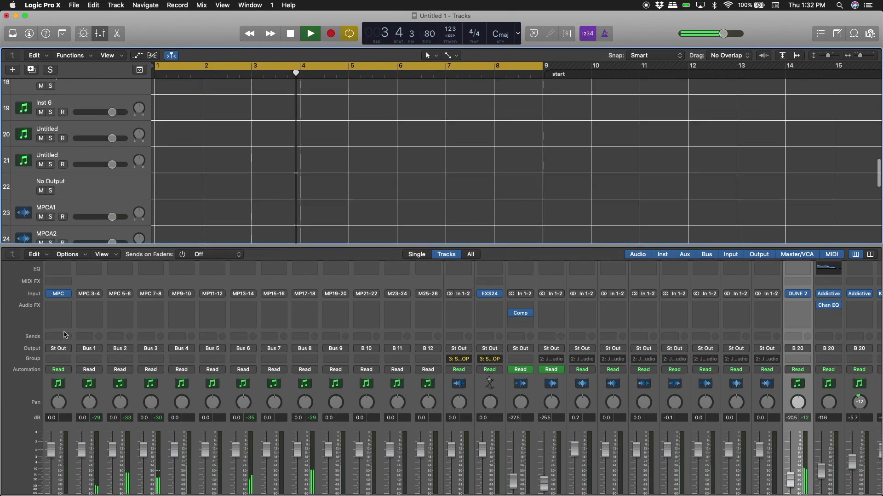
pyautogui.scroll(-5, 60, 382)
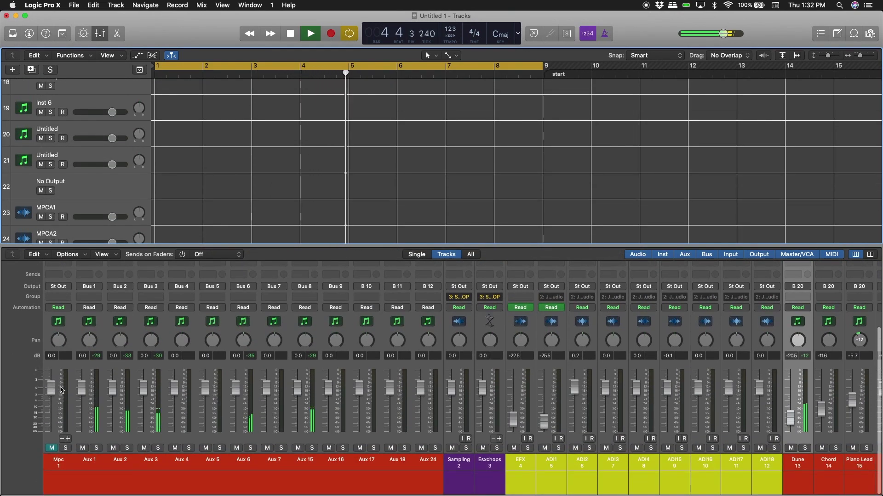
pyautogui.scroll(3, 60, 382)
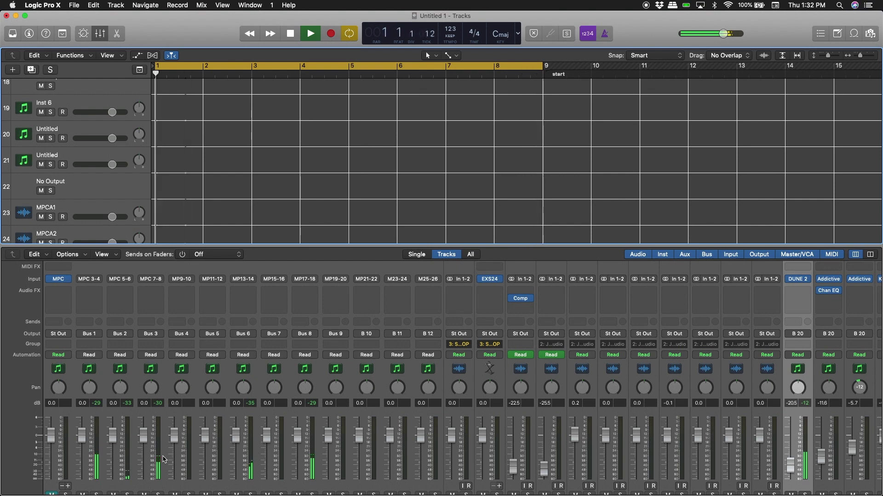
pyautogui.scroll(1, 163, 459)
pyautogui.scroll(3, 163, 459)
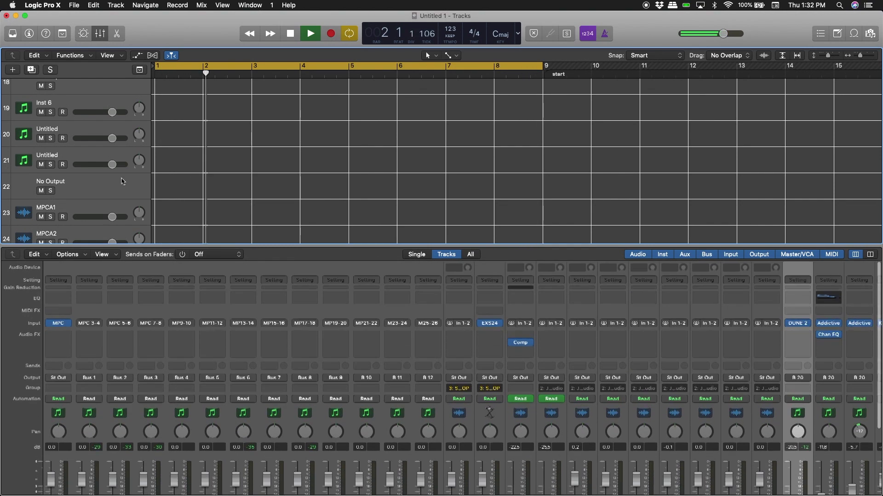
pyautogui.scroll(5, 174, 180)
pyautogui.scroll(2, 258, 138)
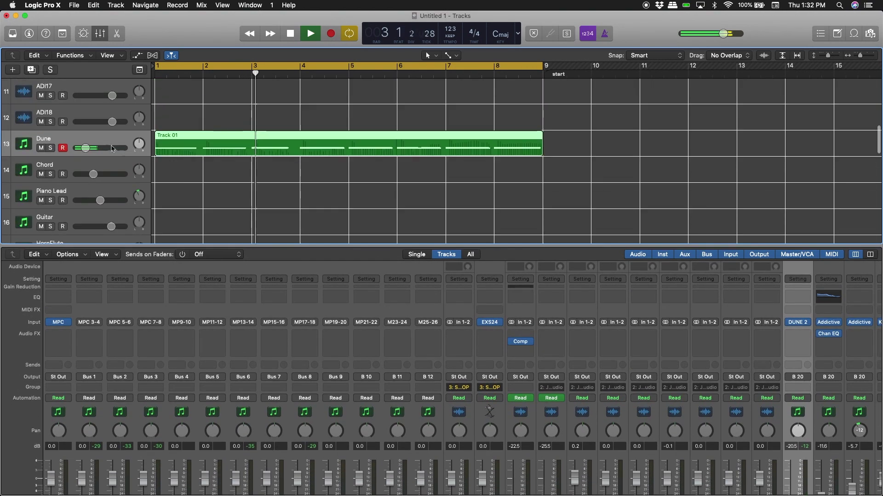
pyautogui.scroll(-3, 265, 137)
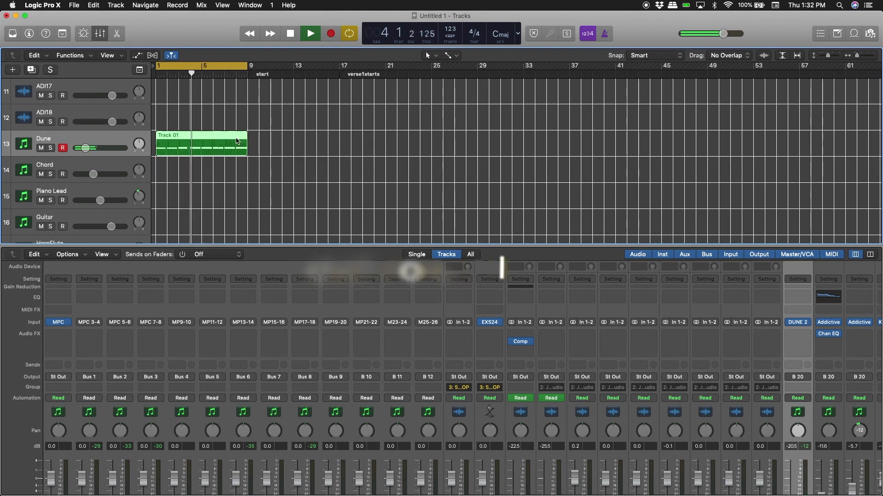
pyautogui.press('super+r')
pyautogui.press('super+r')
pyautogui.press('super+r')
pyautogui.press('super+r')
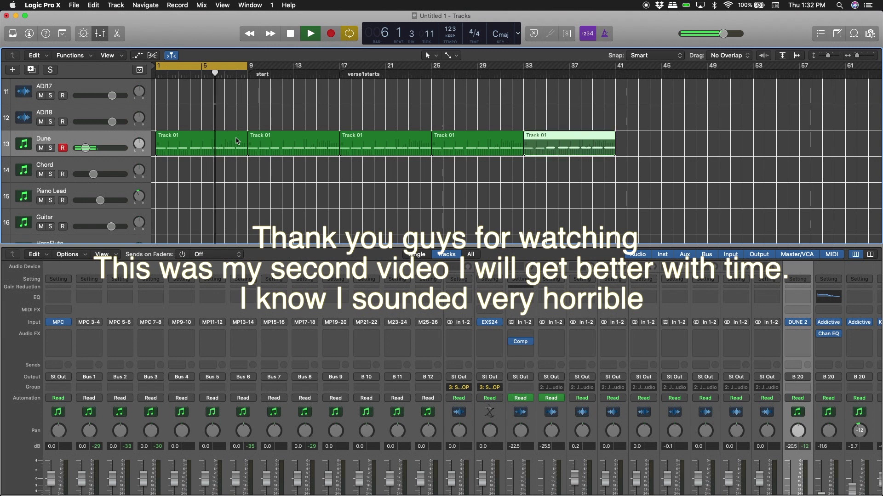
pyautogui.press('Delete')
pyautogui.press('super+BackSpace')
pyautogui.click(471, 172)
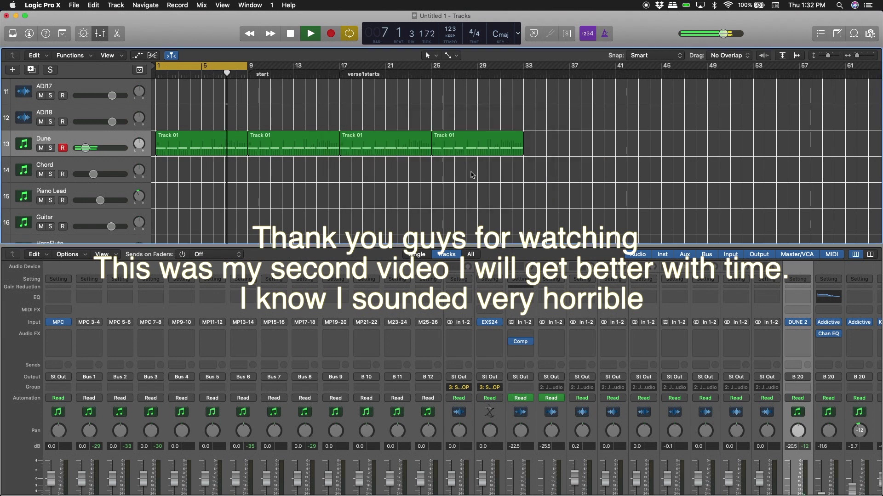
pyautogui.click(470, 152)
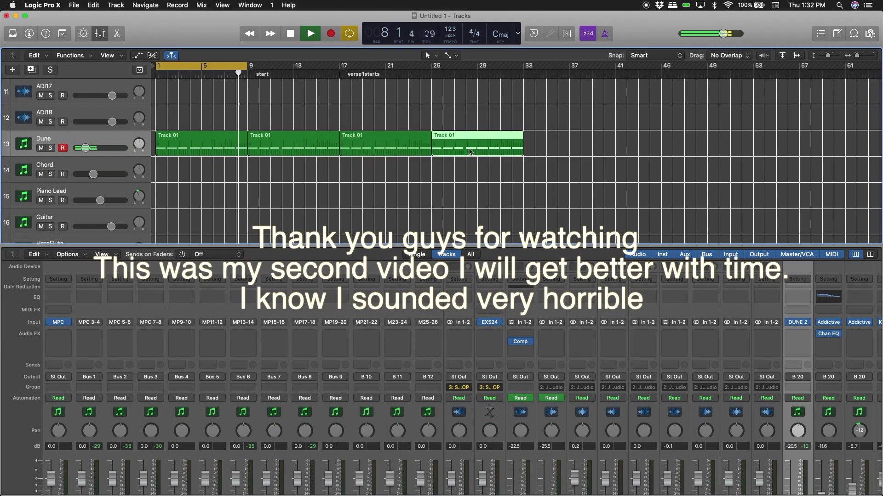
pyautogui.press('Delete')
pyautogui.click(430, 142)
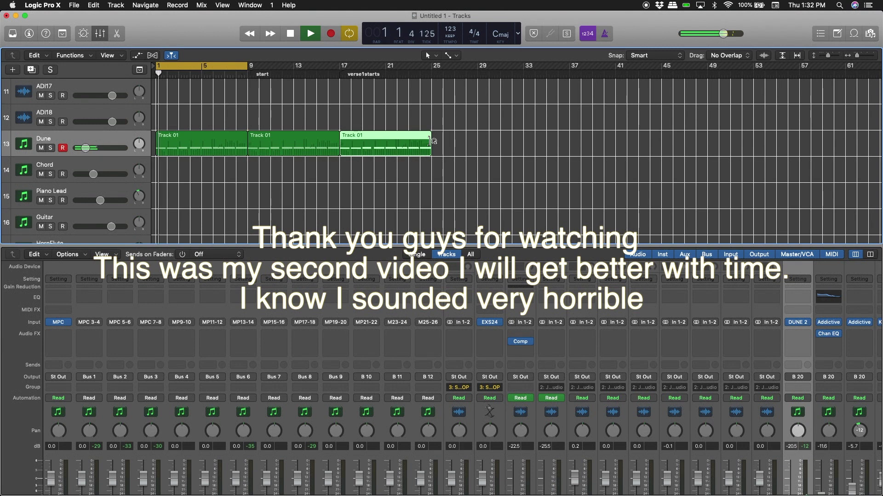
pyautogui.press('Delete')
pyautogui.click(311, 151)
pyautogui.press('Delete')
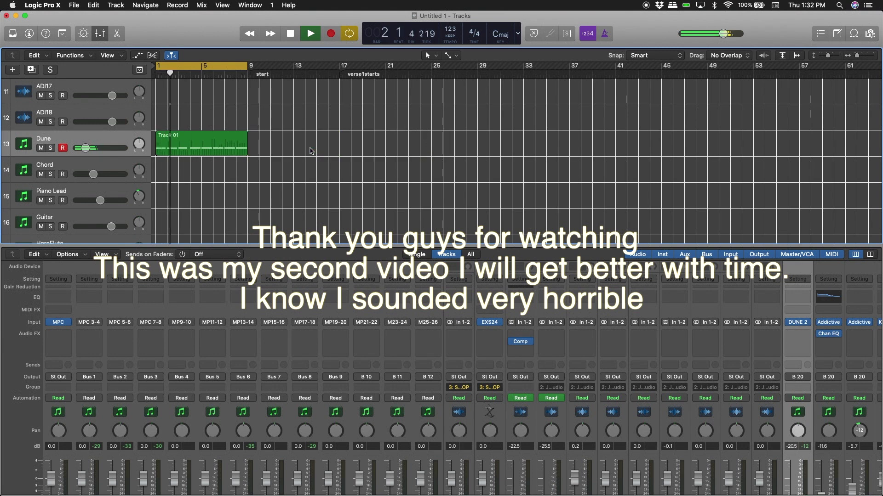